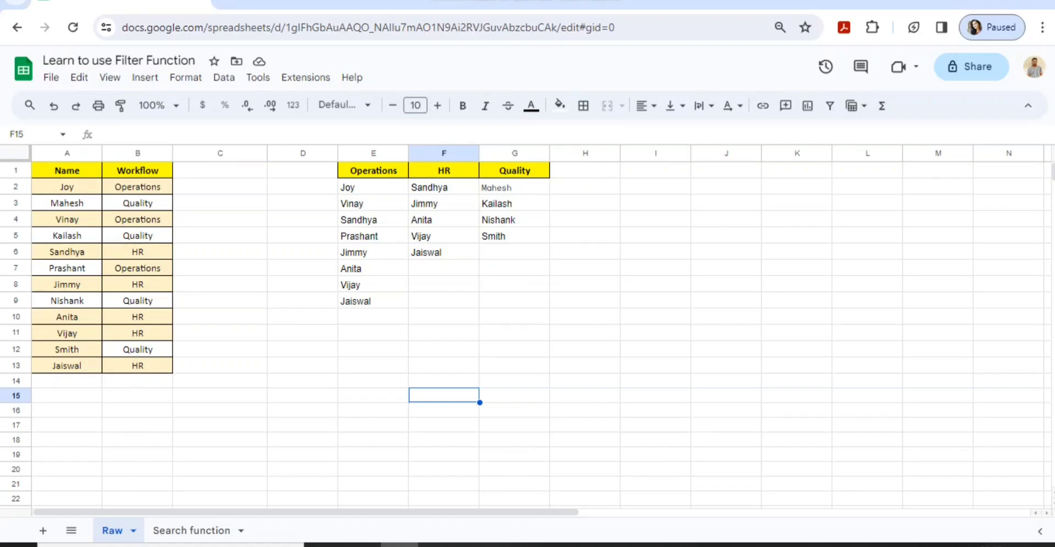
Delete the Quality name list from G2:G5
{"action": "left_click", "coordinate": [67, 395]}
{"action": "key", "text": "ctrl+Up"}
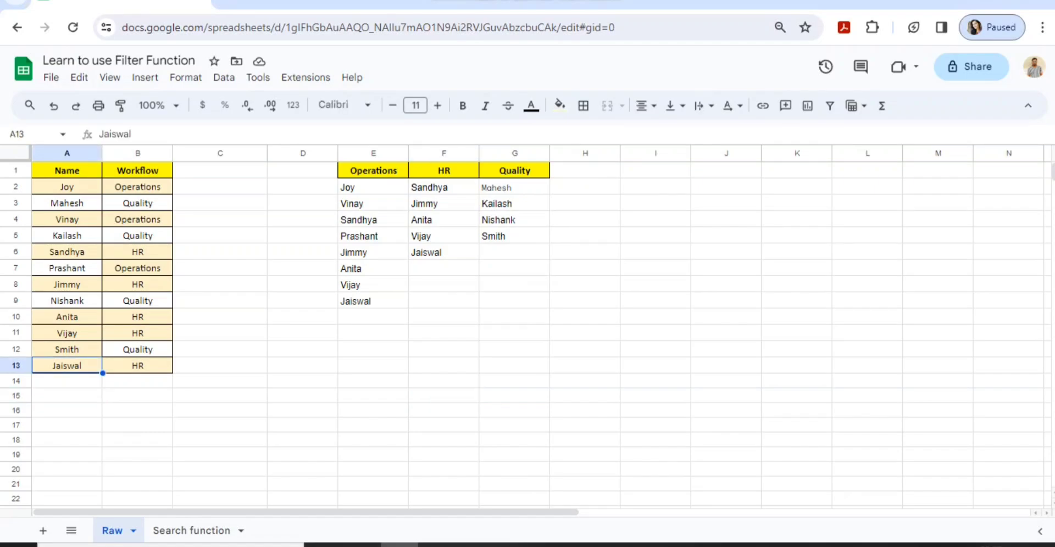
{"action": "key", "text": "ctrl+Up"}
{"action": "key", "text": "ctrl+shift+Down"}
{"action": "key", "text": "ctrl+shift+Right"}
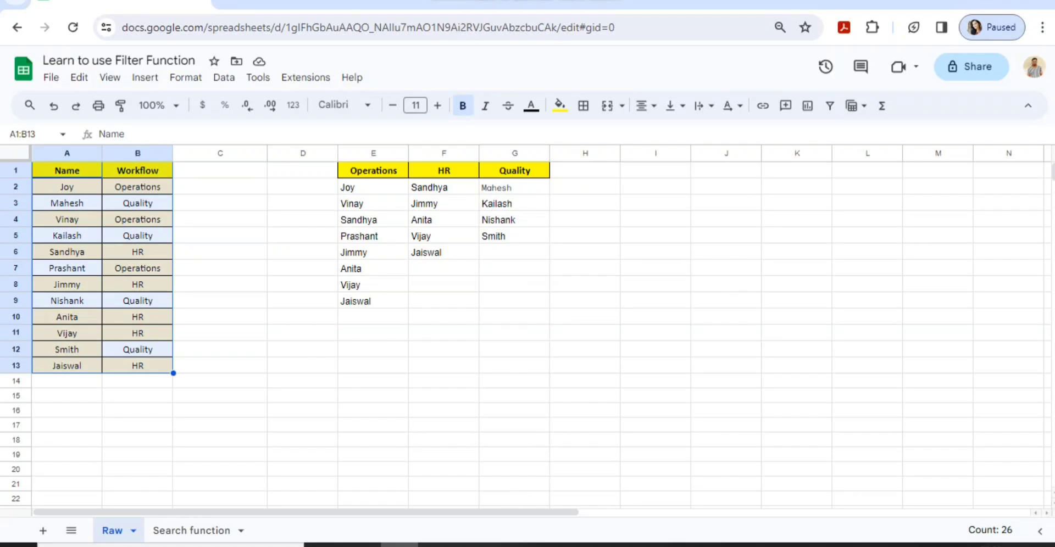
{"action": "left_click", "coordinate": [67, 171]}
{"action": "left_click", "coordinate": [137, 170]}
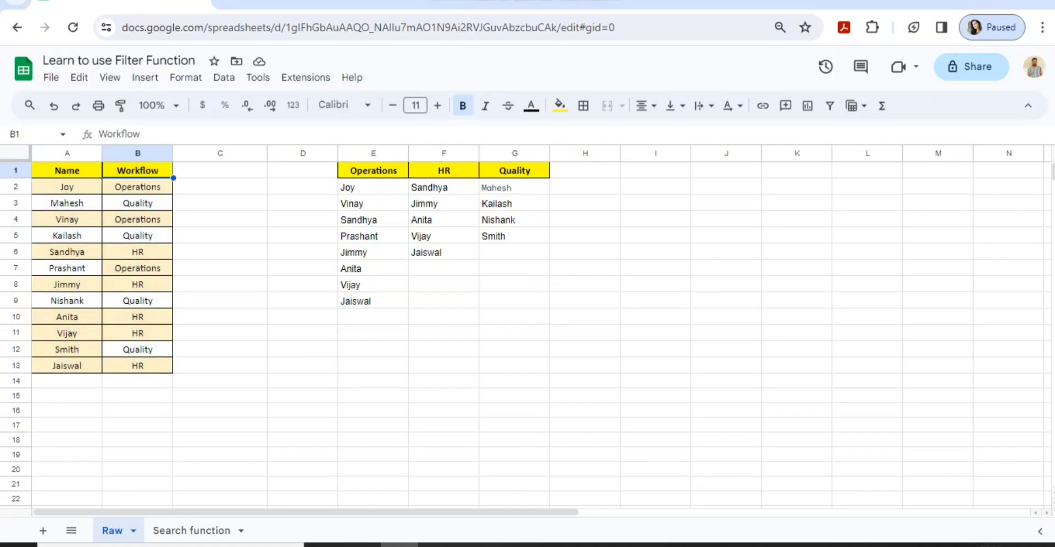
{"action": "left_click", "coordinate": [67, 170]}
{"action": "key", "text": "ctrl+shift+Down"}
{"action": "key", "text": "shift+Right"}
{"action": "key", "text": "Right"}
{"action": "key", "text": "Right"}
{"action": "key", "text": "Right"}
{"action": "key", "text": "Right"}
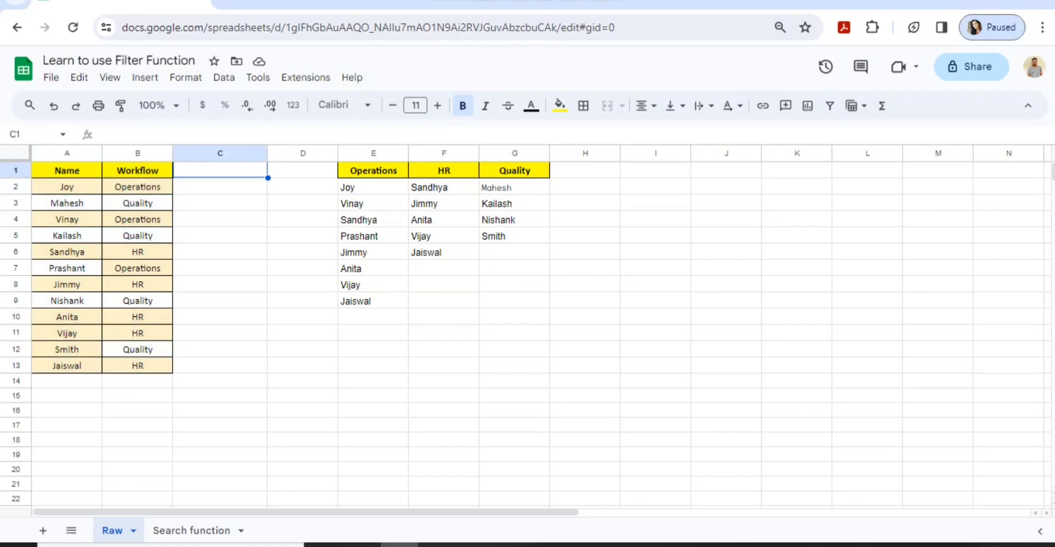
{"action": "key", "text": "Down"}
{"action": "key", "text": "Right"}
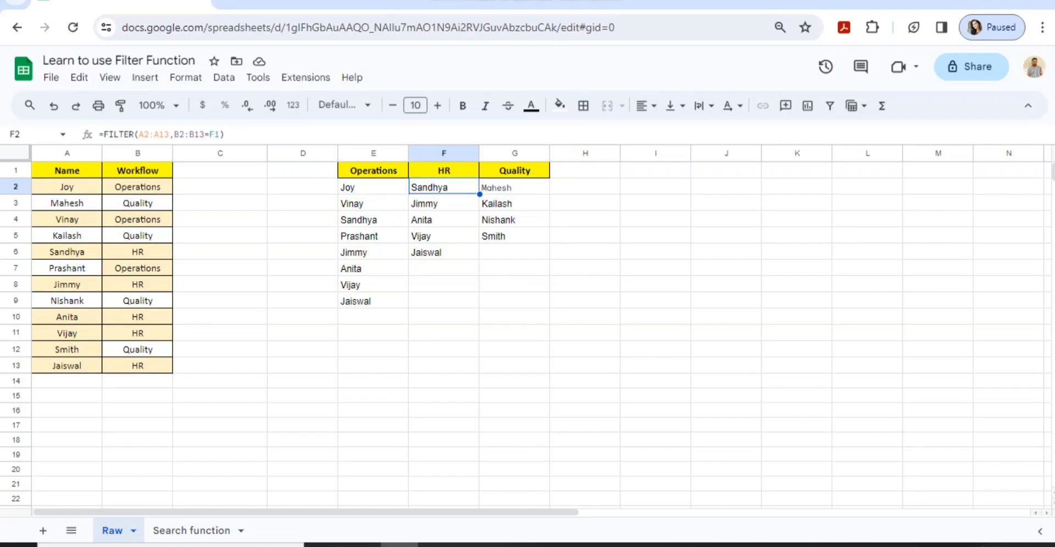
{"action": "key", "text": "ctrl+shift+Down"}
{"action": "key", "text": "Right"}
{"action": "key", "text": "ctrl+shift+Down"}
{"action": "key", "text": "Delete"}
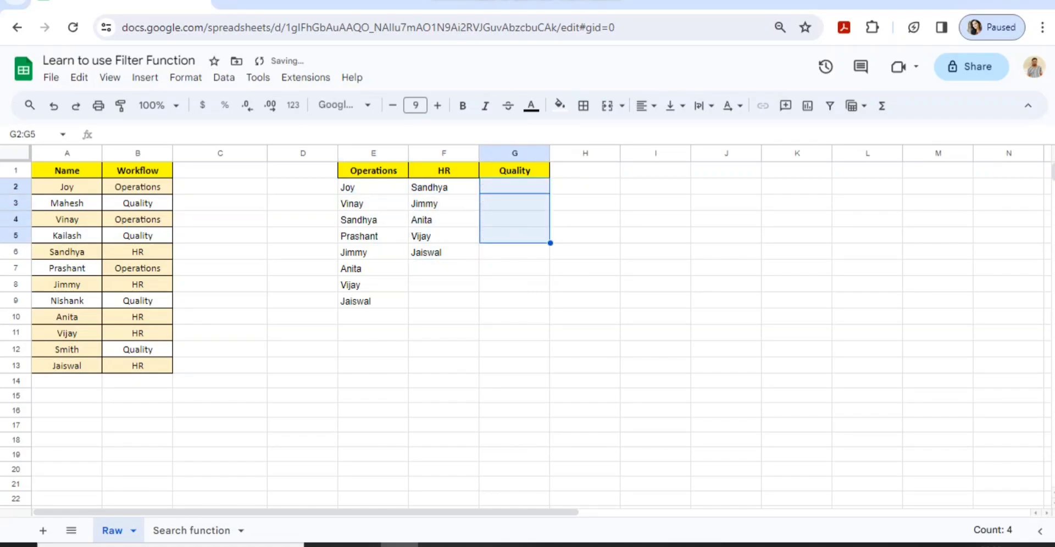
Rename the B1 header from Workflow to Department
{"action": "key", "text": "Left"}
{"action": "key", "text": "Left"}
{"action": "key", "text": "Left"}
{"action": "key", "text": "Left"}
{"action": "key", "text": "Left"}
{"action": "key", "text": "Left"}
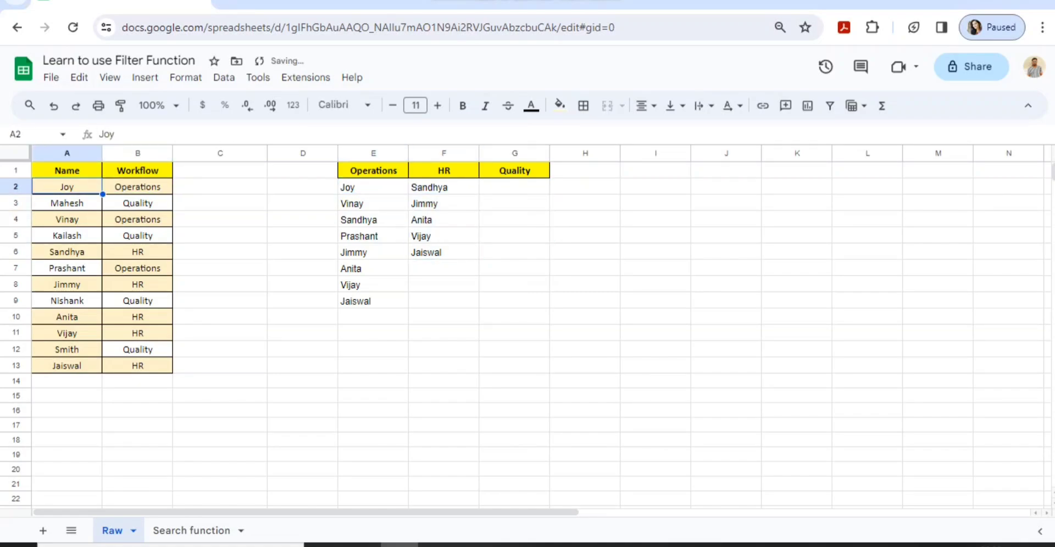
{"action": "key", "text": "ctrl+shift+Down"}
{"action": "key", "text": "shift+Right"}
{"action": "key", "text": "Right"}
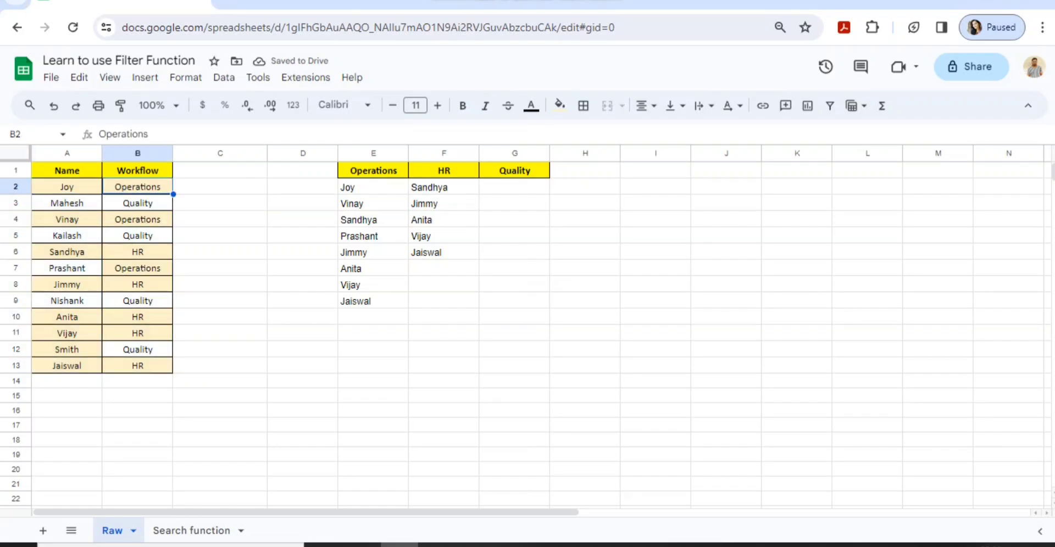
{"action": "key", "text": "Left"}
{"action": "key", "text": "Up"}
{"action": "key", "text": "Right"}
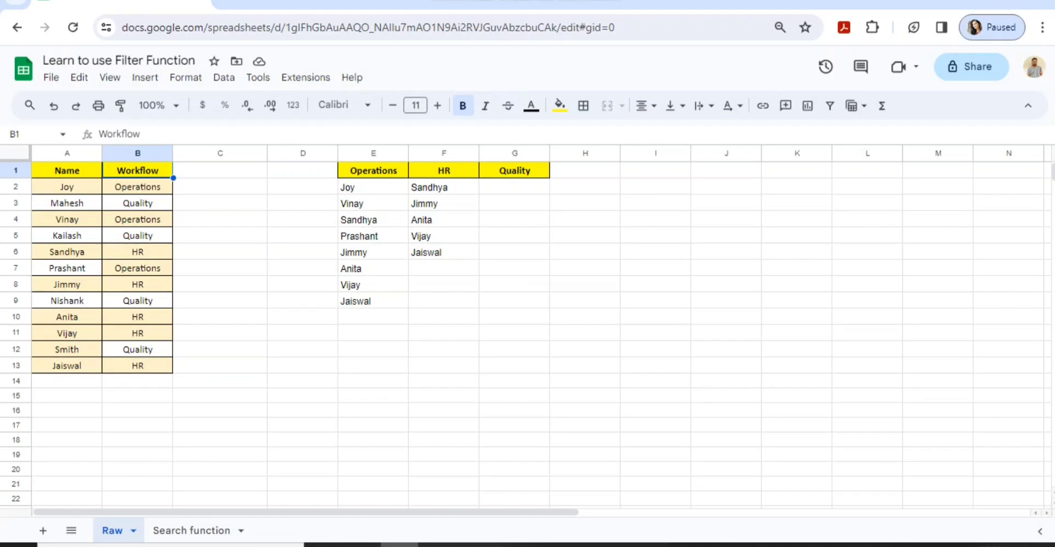
{"action": "type", "text": "Dea"}
{"action": "key", "text": "BackSpace"}
{"action": "type", "text": "p"}
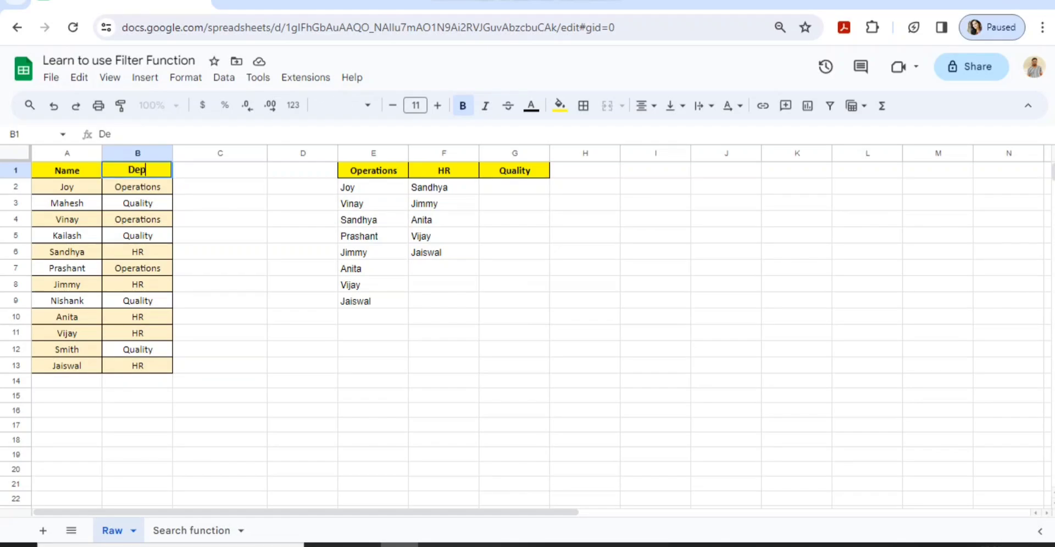
{"action": "type", "text": "artment"}
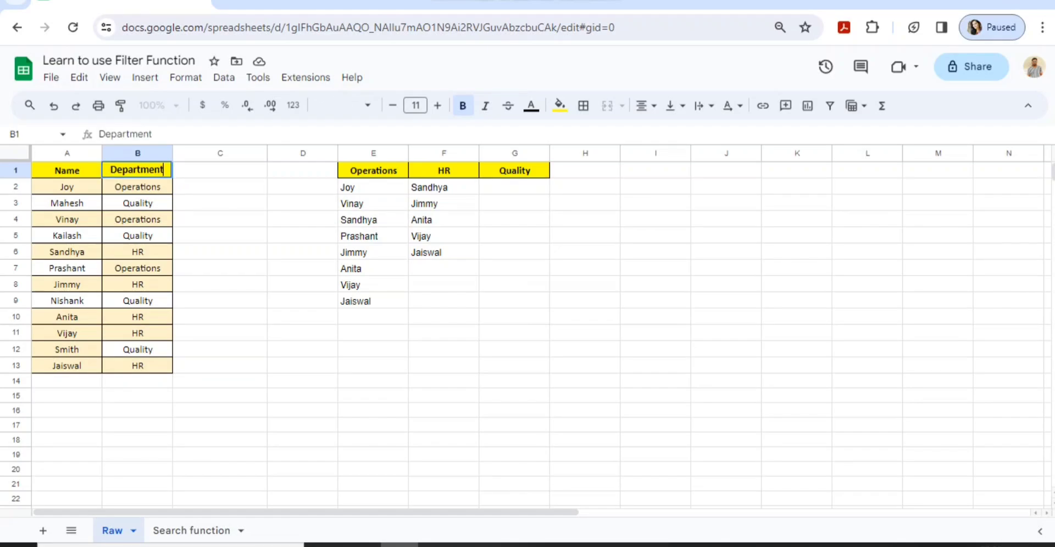
{"action": "key", "text": "Tab"}
Review the employee names and departments in the A1:B13 table
{"action": "key", "text": "Left"}
{"action": "key", "text": "Down"}
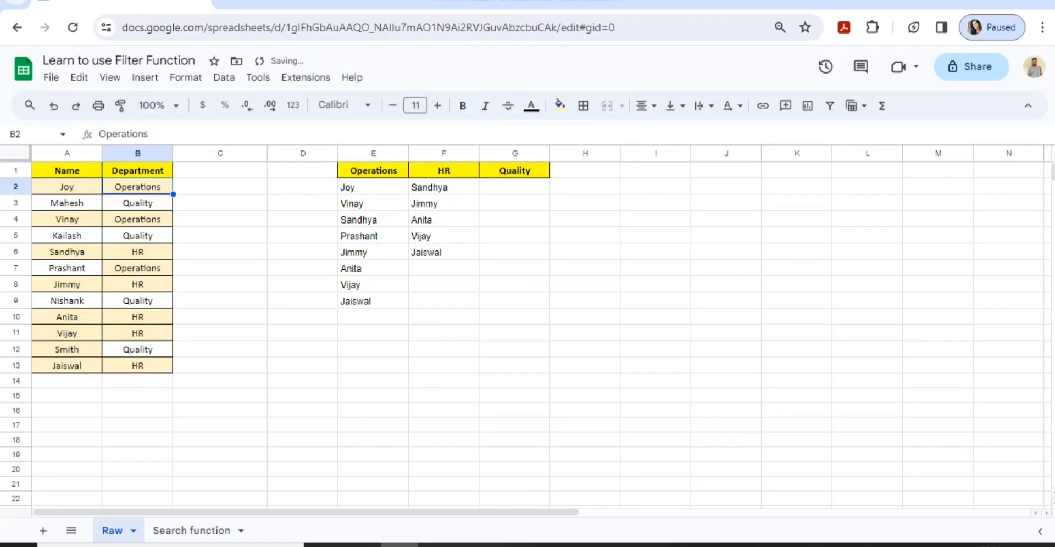
{"action": "key", "text": "Left"}
{"action": "key", "text": "shift+Right"}
{"action": "key", "text": "Down"}
{"action": "key", "text": "shift+Right"}
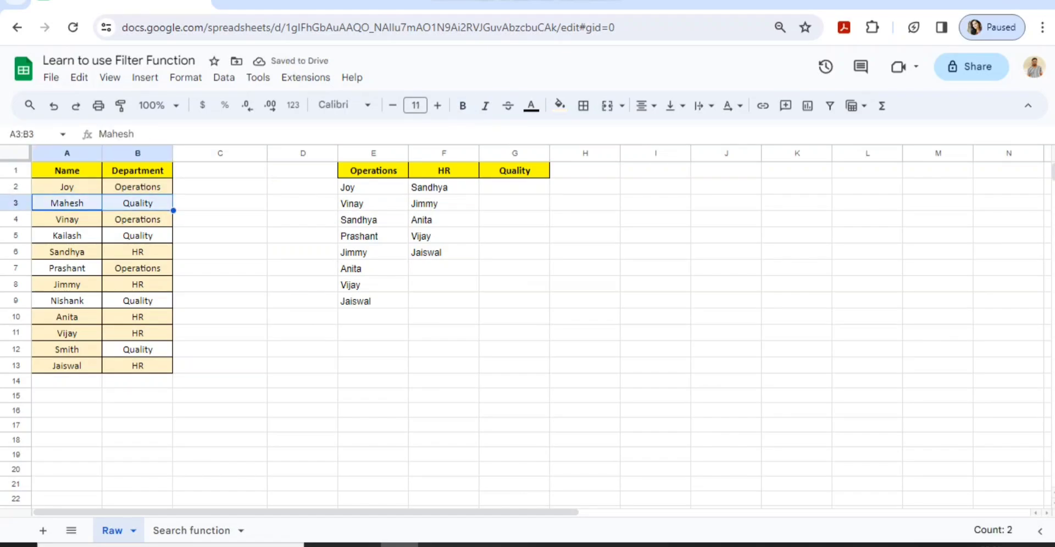
{"action": "key", "text": "Down"}
{"action": "key", "text": "shift+Right"}
{"action": "key", "text": "Down"}
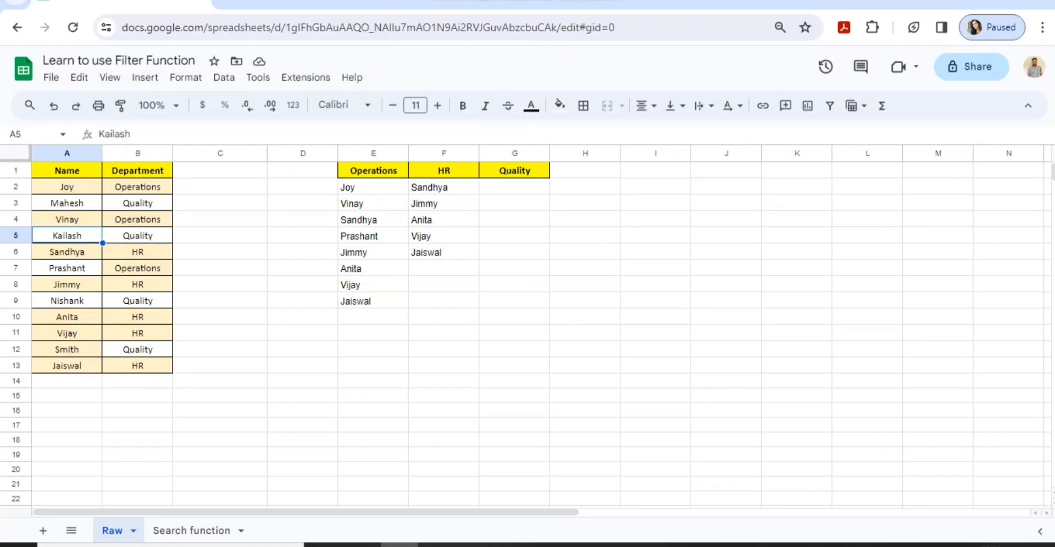
{"action": "key", "text": "ctrl+Up"}
{"action": "key", "text": "ctrl+shift+Down"}
{"action": "key", "text": "shift+Right"}
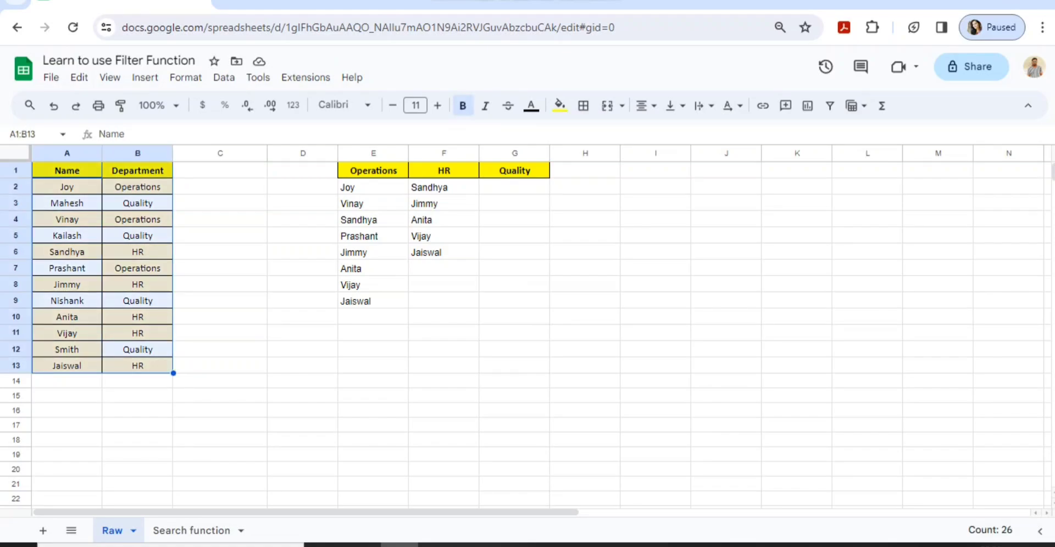
{"action": "key", "text": "Right"}
{"action": "key", "text": "Left"}
{"action": "key", "text": "Right"}
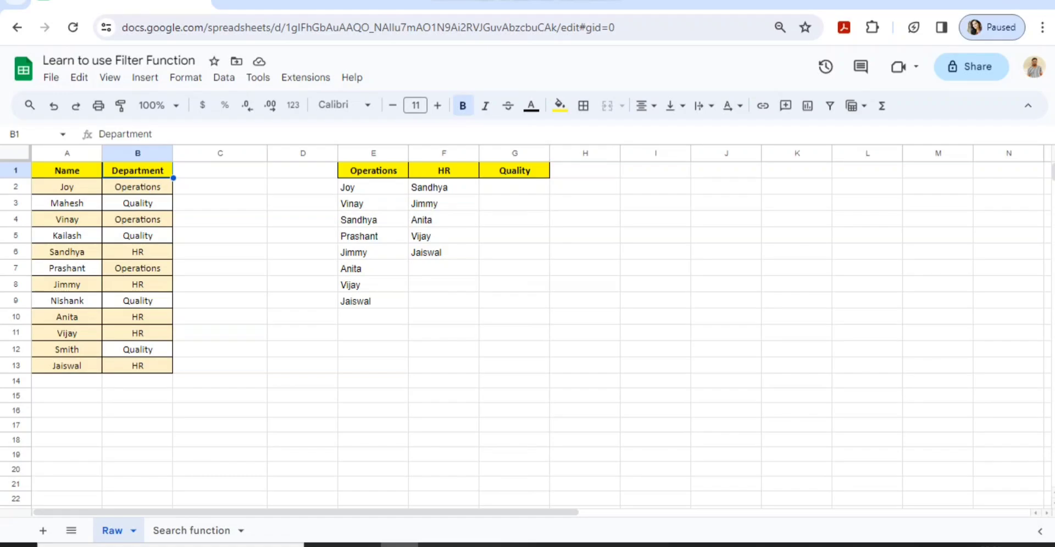
Delete the HR FILTER results in F2:F6 so only the Operations names remain
{"action": "key", "text": "Right"}
{"action": "key", "text": "Right"}
{"action": "key", "text": "Right"}
{"action": "key", "text": "Down"}
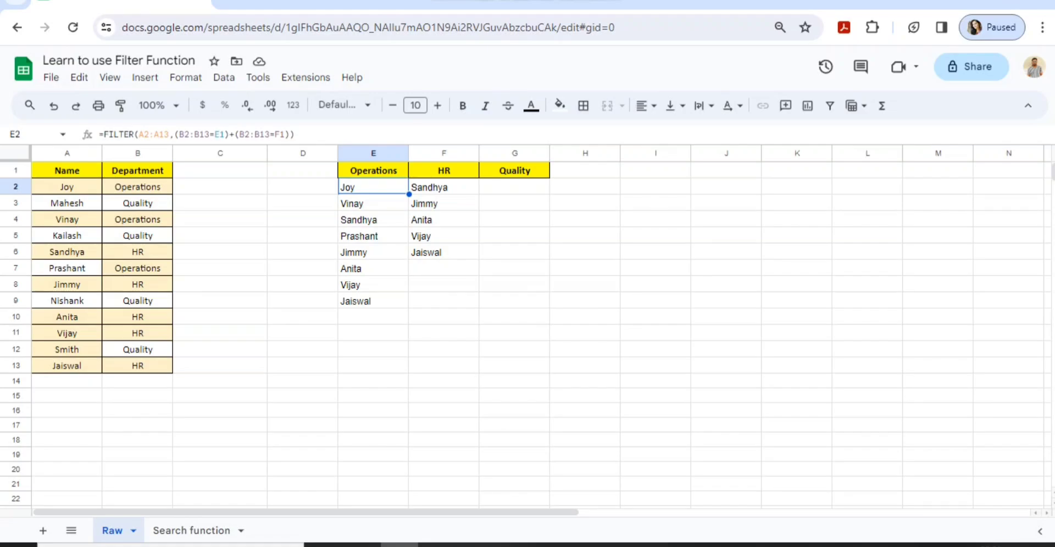
{"action": "key", "text": "Right"}
{"action": "key", "text": "ctrl+shift+Down"}
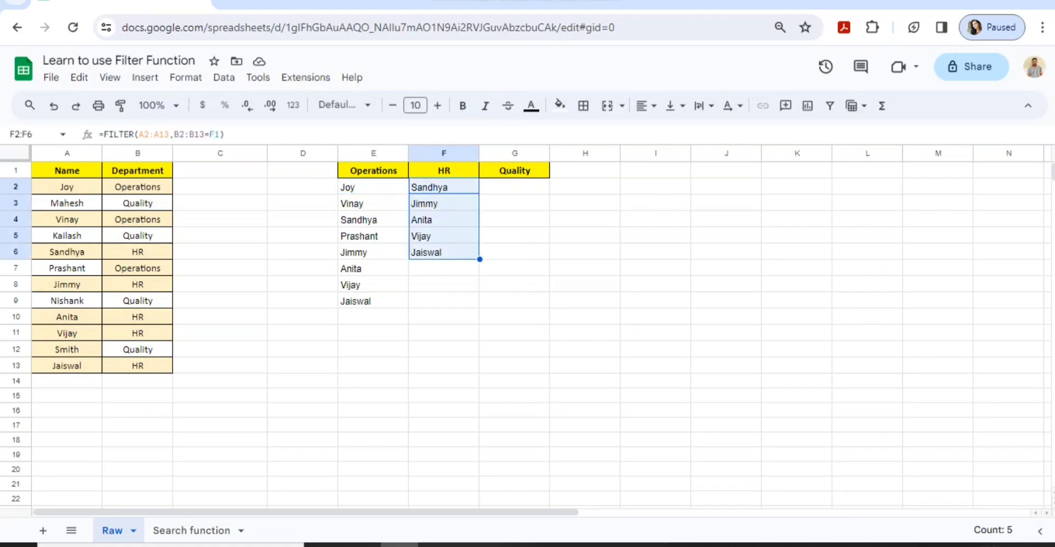
{"action": "key", "text": "Delete"}
{"action": "key", "text": "Left"}
{"action": "key", "text": "Up"}
{"action": "key", "text": "ctrl+shift+Down"}
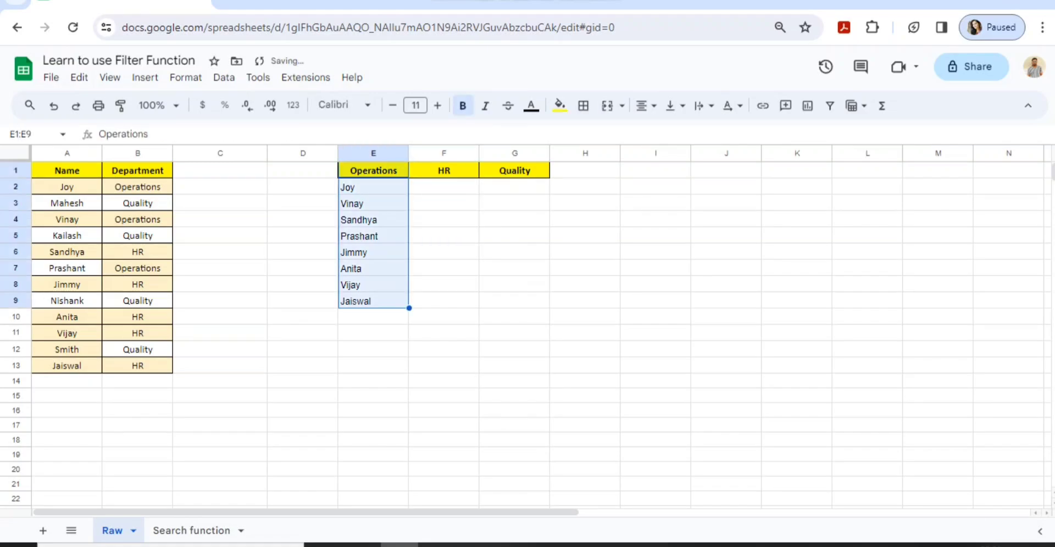
{"action": "key", "text": "Down"}
{"action": "key", "text": "ctrl+shift+Down"}
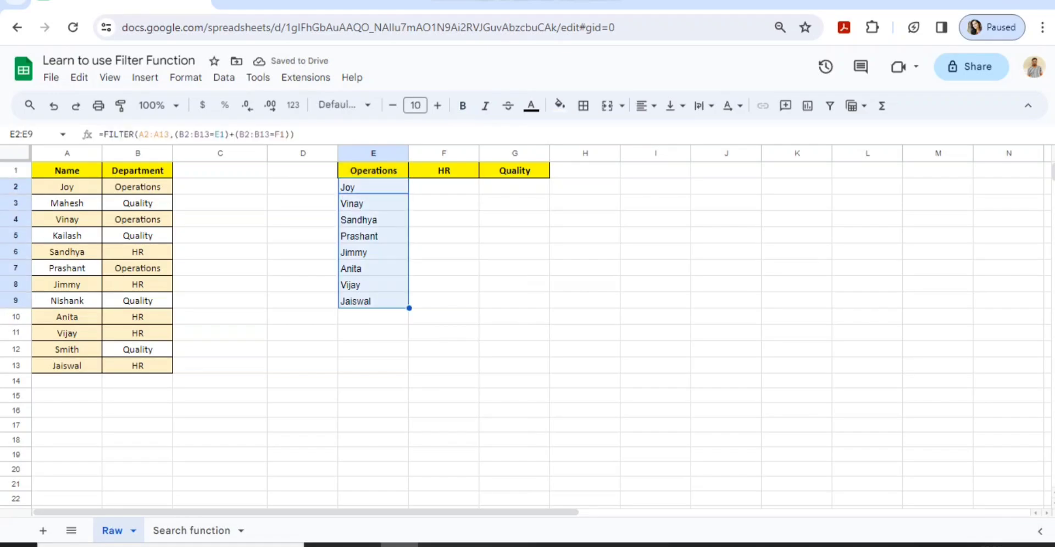
{"action": "key", "text": "Right"}
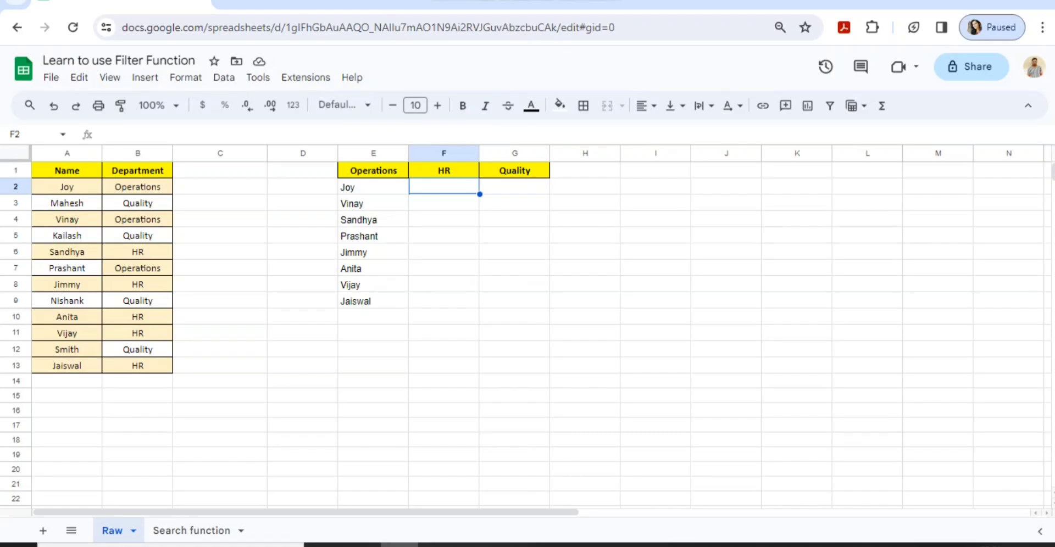
Enter =filter(A2:A13,B2:B13=F1) in F2 to list the HR employees
{"action": "type", "text": "=f"}
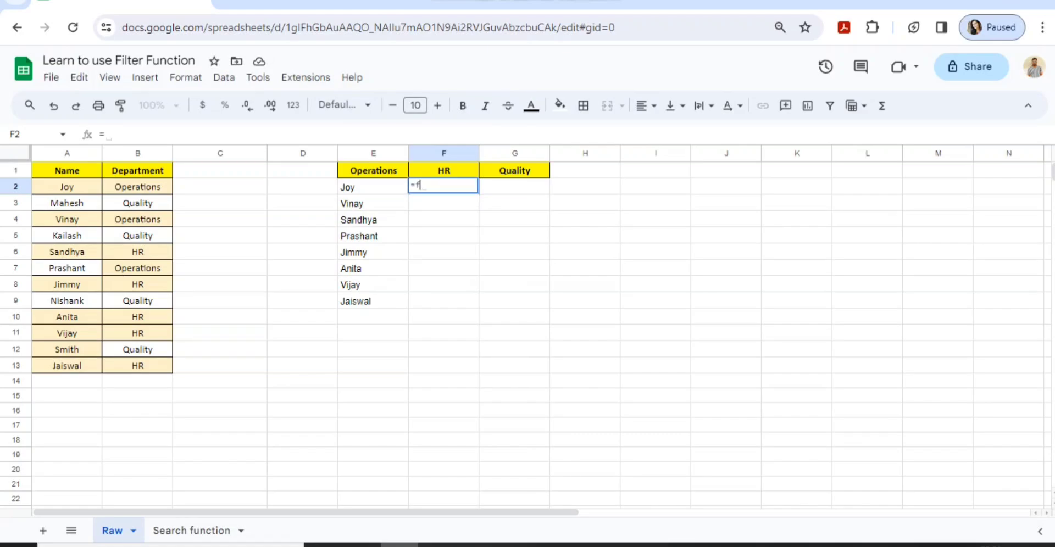
{"action": "type", "text": "ilter("}
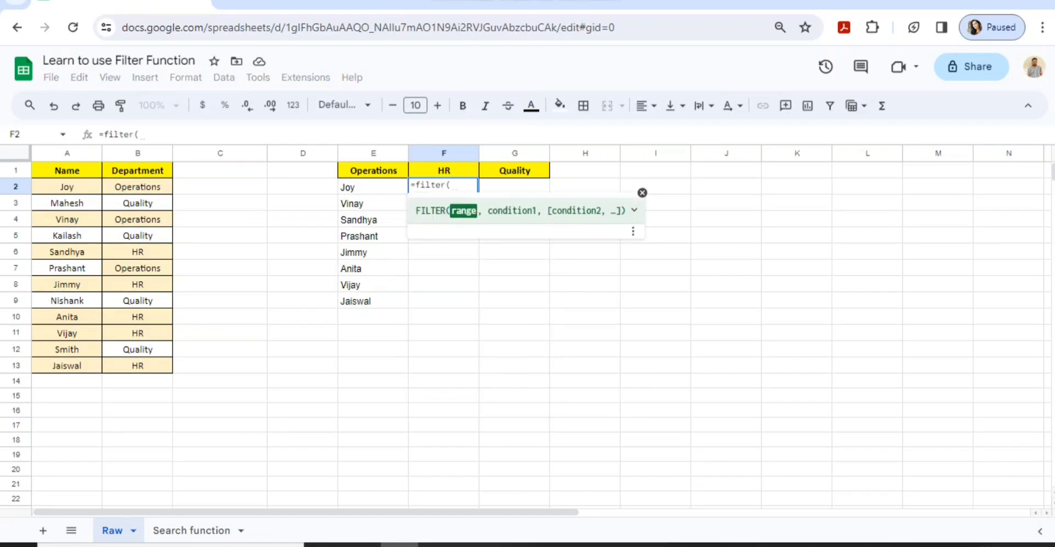
{"action": "left_click", "coordinate": [67, 187]}
{"action": "key", "text": "ctrl+shift+Down"}
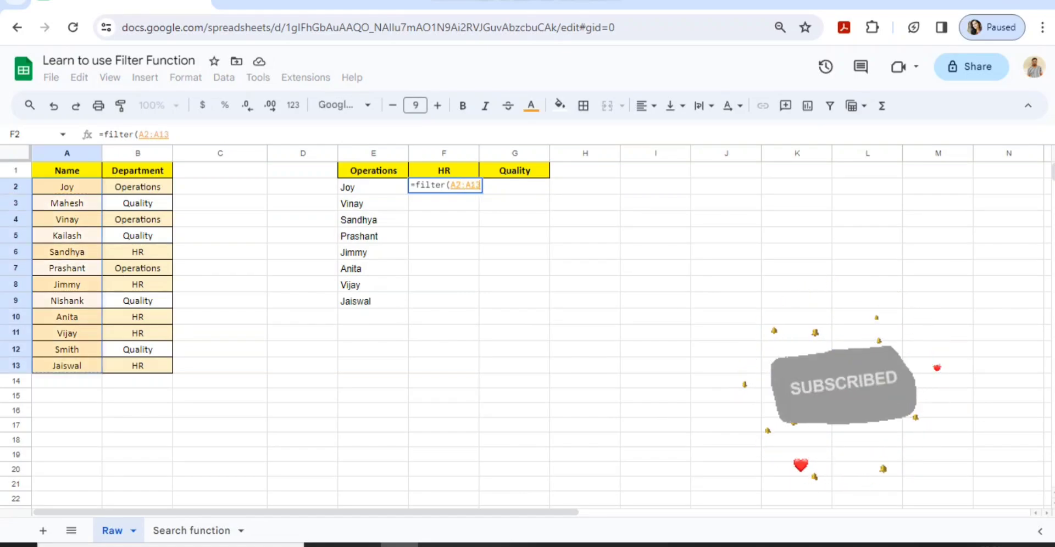
{"action": "type", "text": ","}
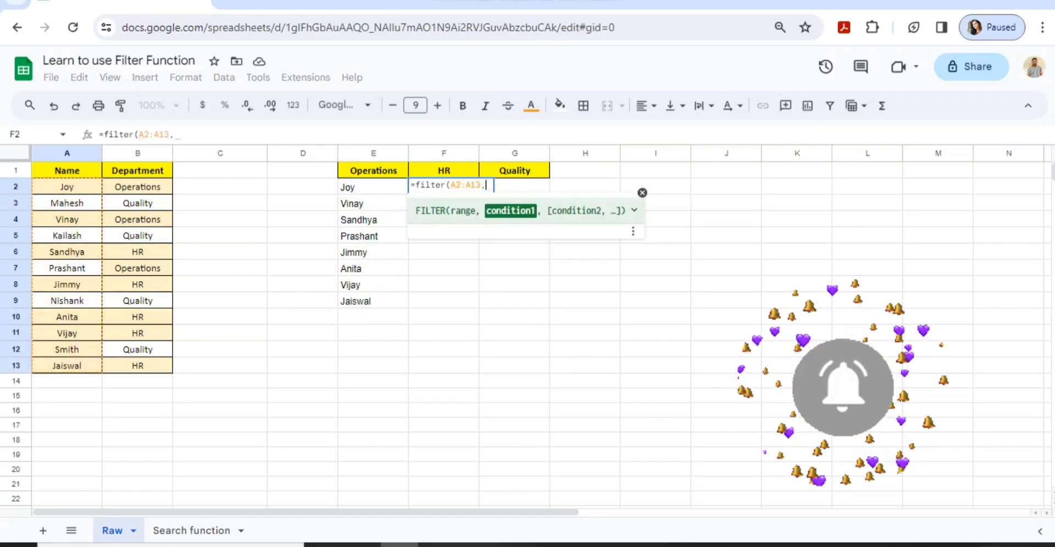
{"action": "left_click", "coordinate": [137, 187]}
{"action": "key", "text": "ctrl+shift+Down"}
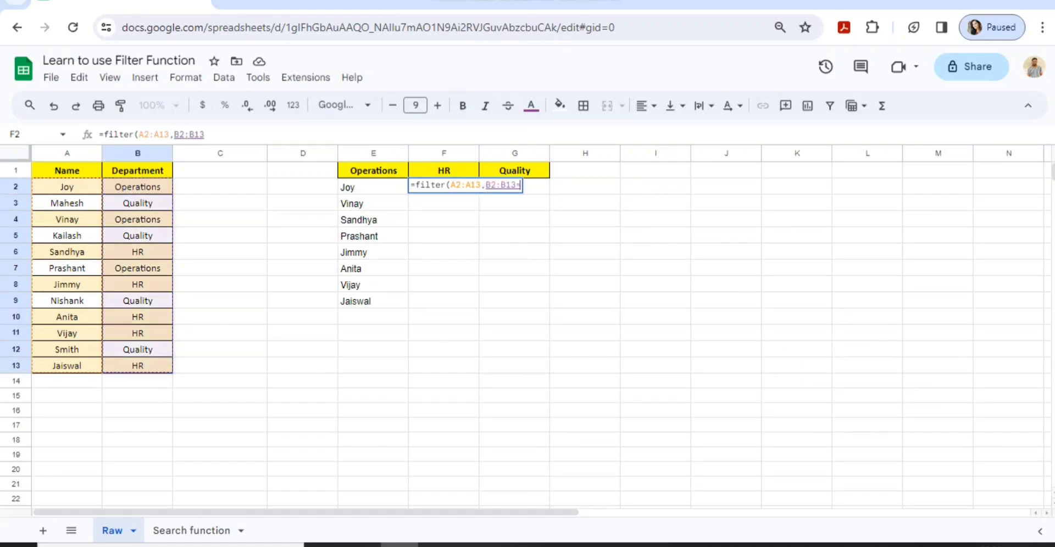
{"action": "type", "text": "="}
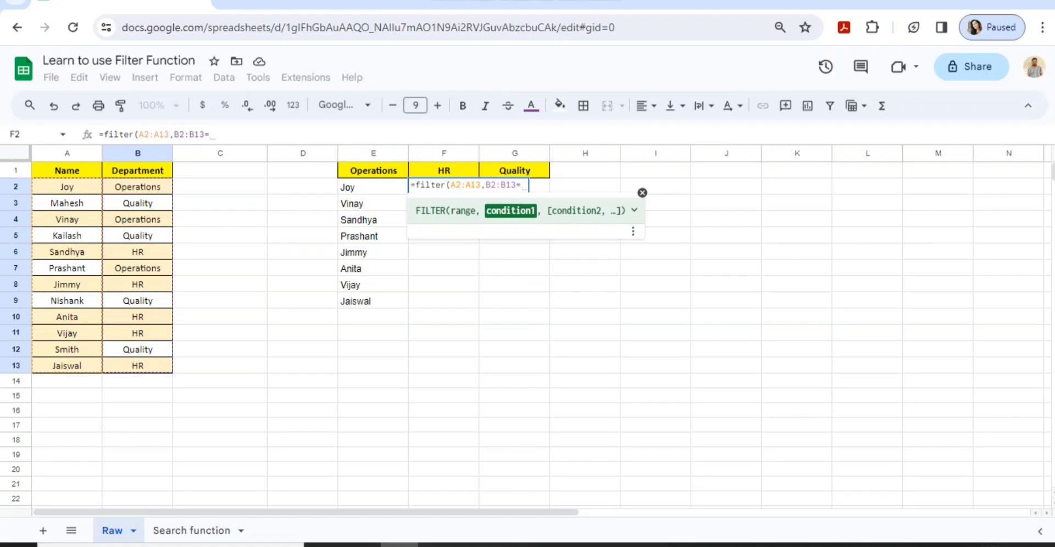
{"action": "key", "text": "Up"}
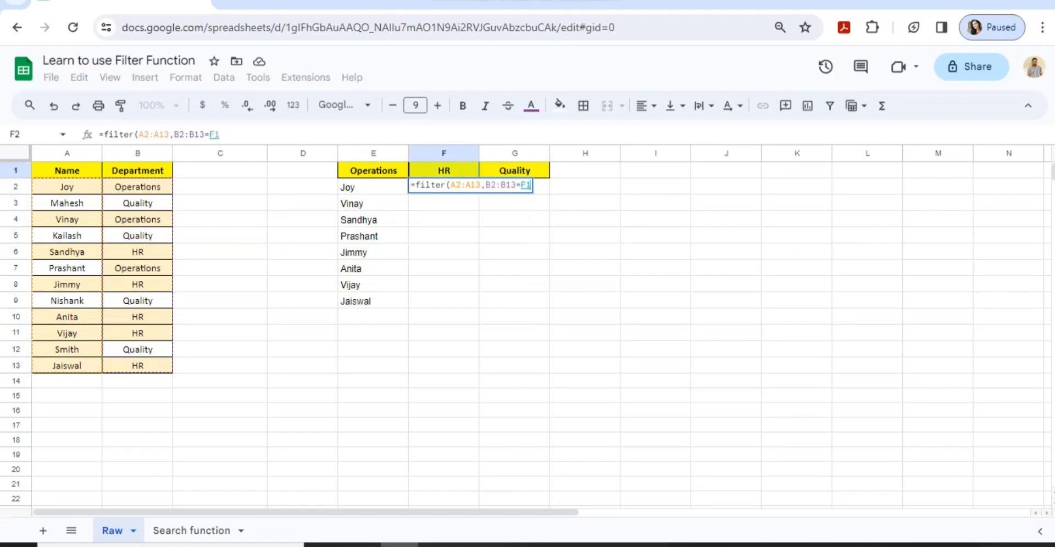
{"action": "type", "text": ")"}
{"action": "key", "text": "Return"}
Check the HR results (Sandhya, Jimmy, Anita, Vijay, Jaiswal) against the source rows
{"action": "key", "text": "Up"}
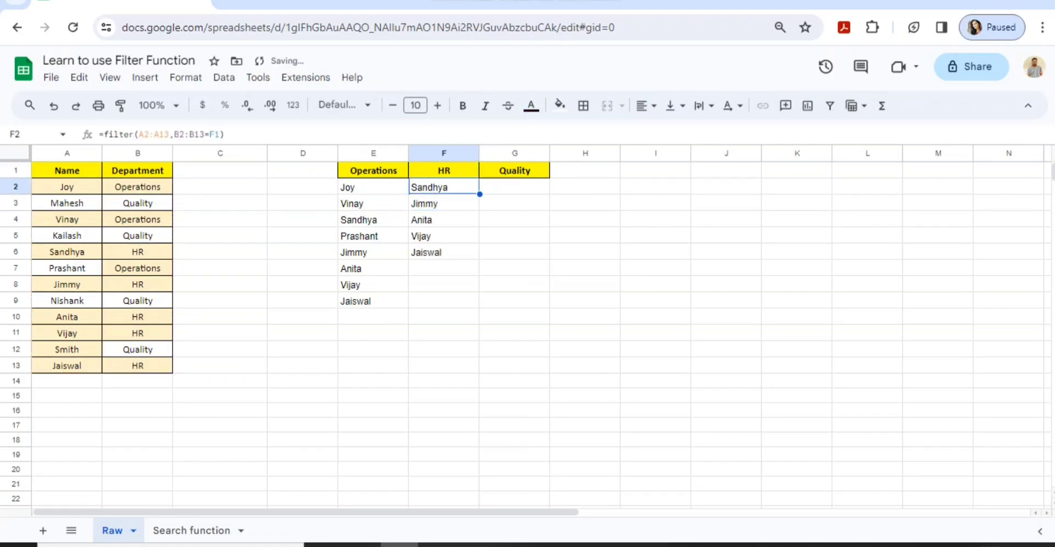
{"action": "key", "text": "ctrl+shift+Down"}
{"action": "key", "text": "Left"}
{"action": "key", "text": "Right"}
{"action": "key", "text": "ctrl+Left"}
{"action": "key", "text": "ctrl+Left"}
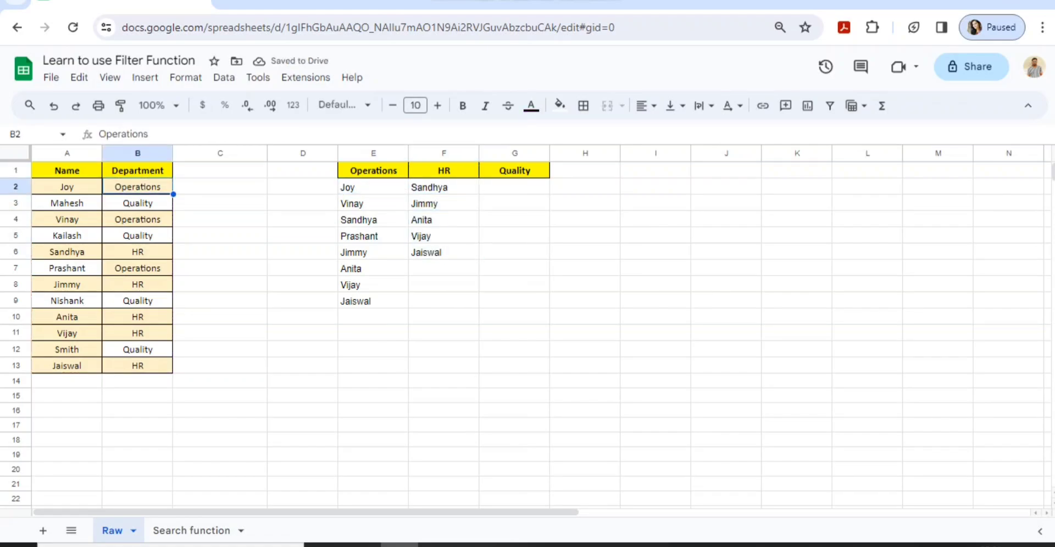
{"action": "key", "text": "Down"}
{"action": "key", "text": "Down"}
{"action": "key", "text": "Down"}
{"action": "key", "text": "Down"}
{"action": "key", "text": "Left"}
{"action": "key", "text": "shift+Right"}
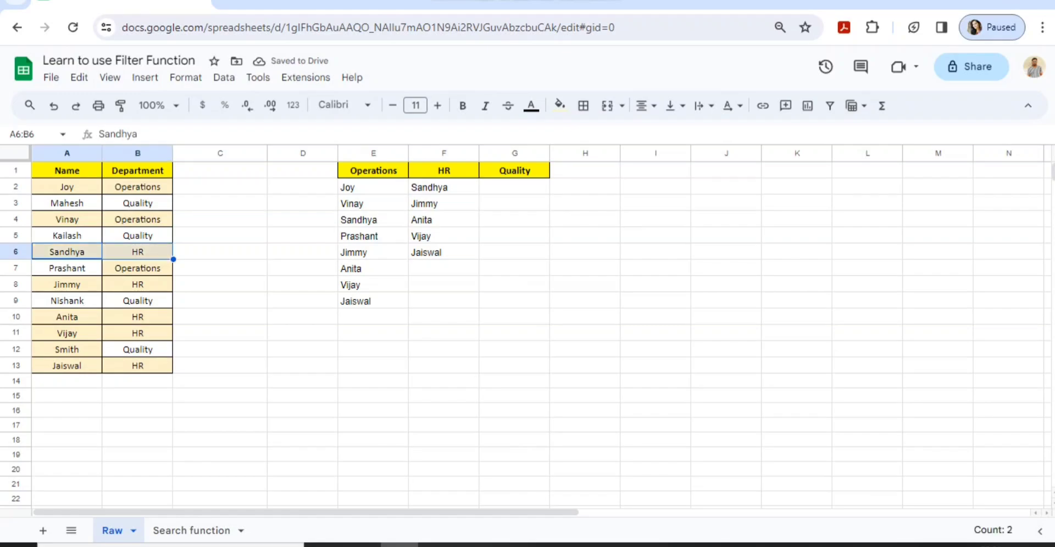
{"action": "key", "text": "Down"}
{"action": "key", "text": "Down"}
{"action": "key", "text": "shift+Right"}
{"action": "key", "text": "Down"}
{"action": "key", "text": "Down"}
{"action": "key", "text": "shift+Right"}
{"action": "key", "text": "Down"}
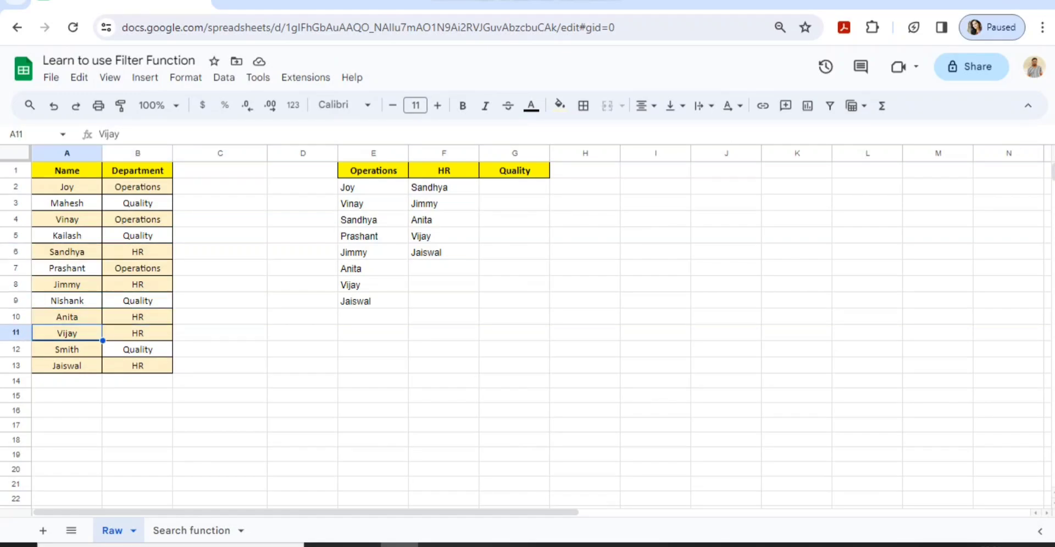
{"action": "key", "text": "shift+Right"}
{"action": "key", "text": "Down"}
{"action": "key", "text": "Down"}
{"action": "key", "text": "shift+Right"}
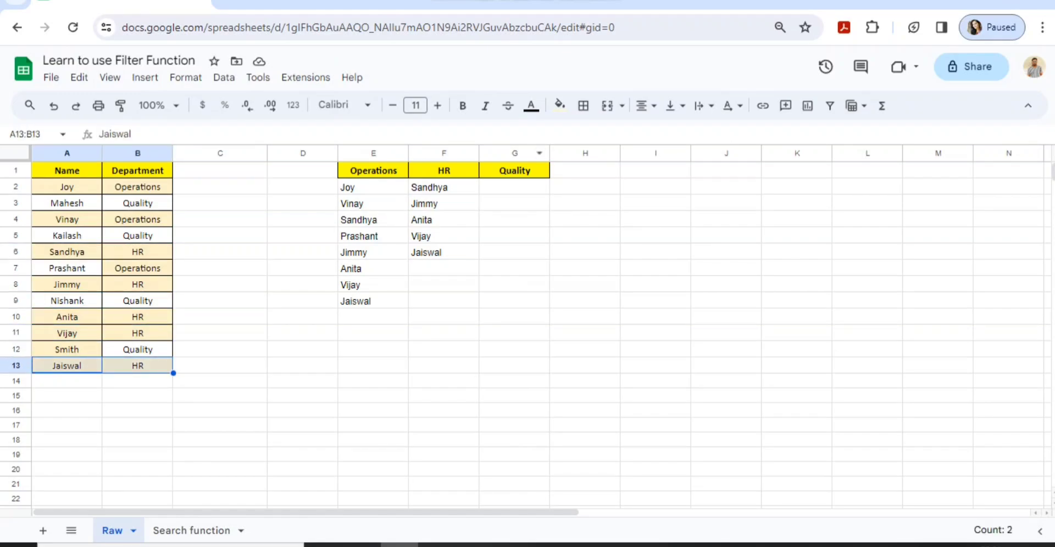
{"action": "left_click", "coordinate": [443, 187]}
{"action": "key", "text": "ctrl+shift+Down"}
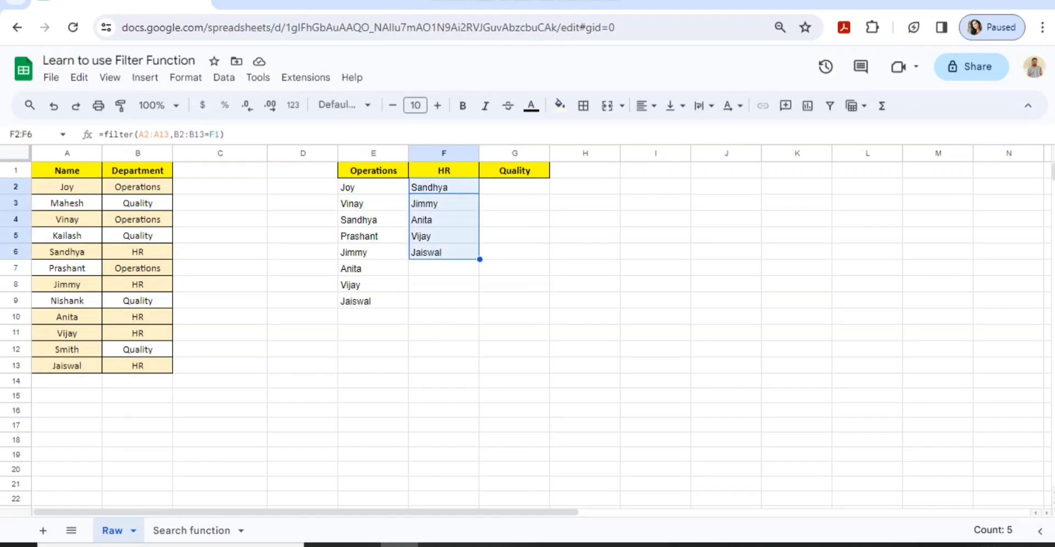
{"action": "key", "text": "Right"}
{"action": "key", "text": "Left"}
{"action": "key", "text": "Right"}
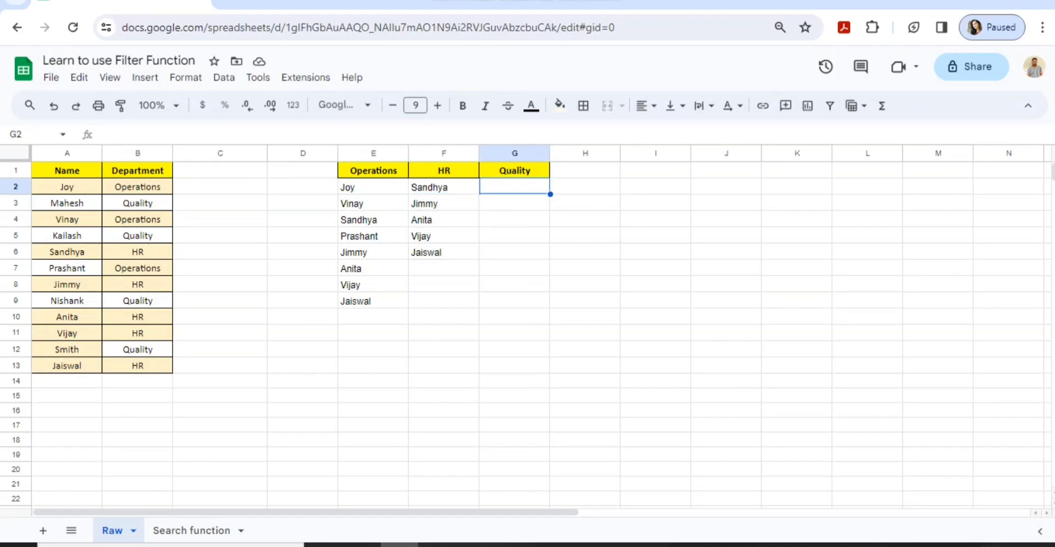
Enter a first FILTER attempt in G2 using A2:B13 compared against the Quality heading
{"action": "type", "text": "="}
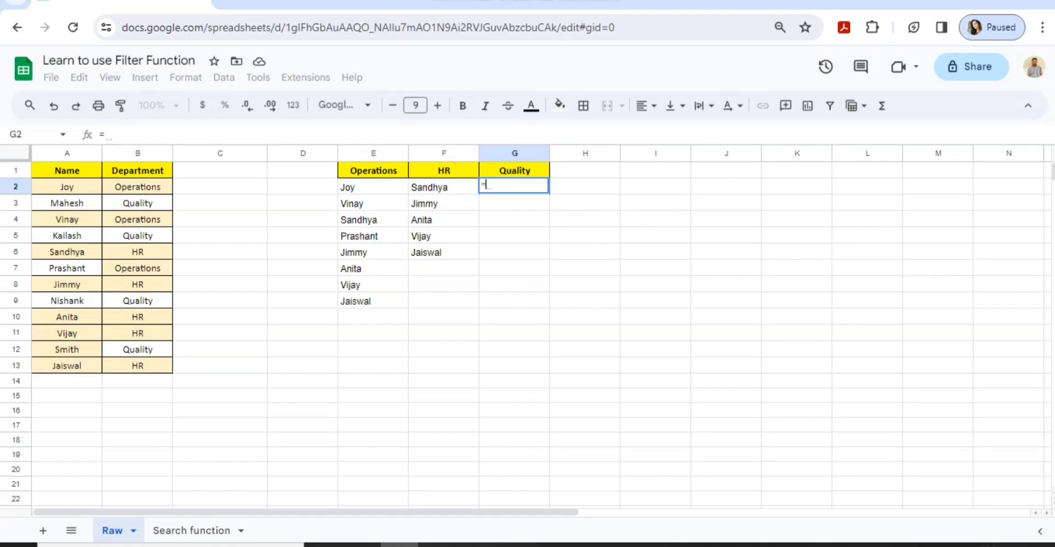
{"action": "type", "text": "fil"}
{"action": "key", "text": "Tab"}
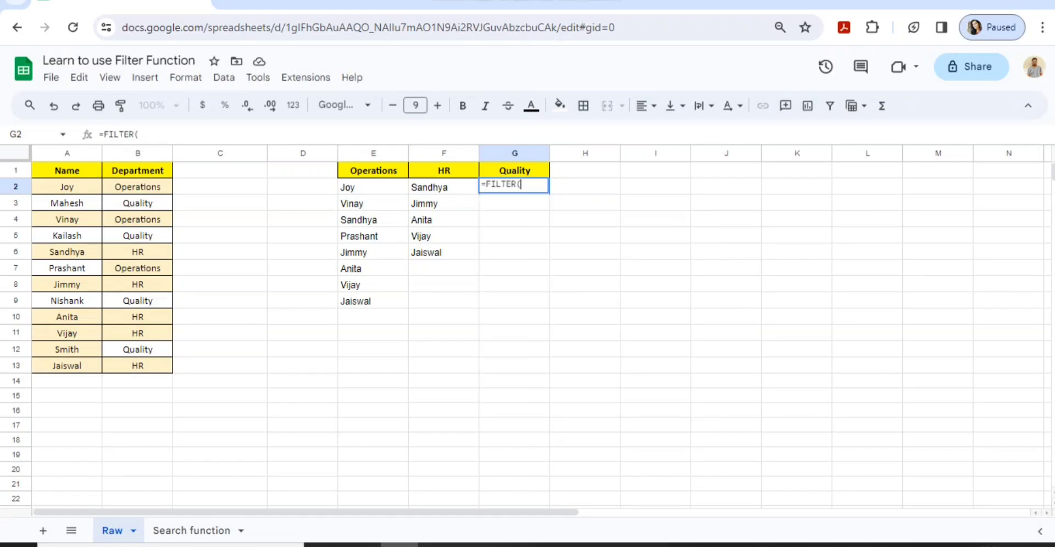
{"action": "key", "text": "Left"}
{"action": "key", "text": "Left"}
{"action": "key", "text": "Left"}
{"action": "key", "text": "Left"}
{"action": "key", "text": "Left"}
{"action": "key", "text": "Left"}
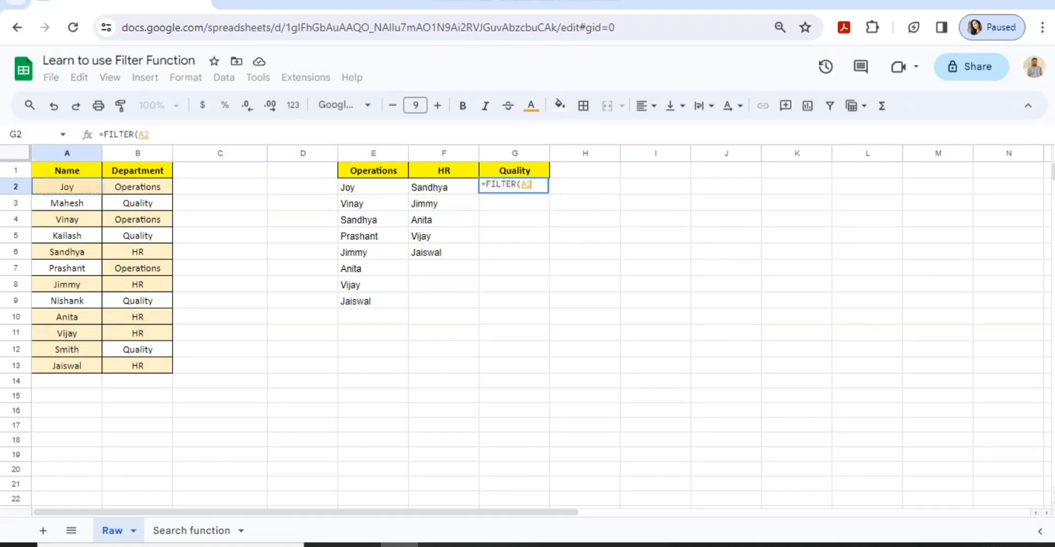
{"action": "key", "text": "ctrl+shift+Down"}
{"action": "key", "text": "shift+Right"}
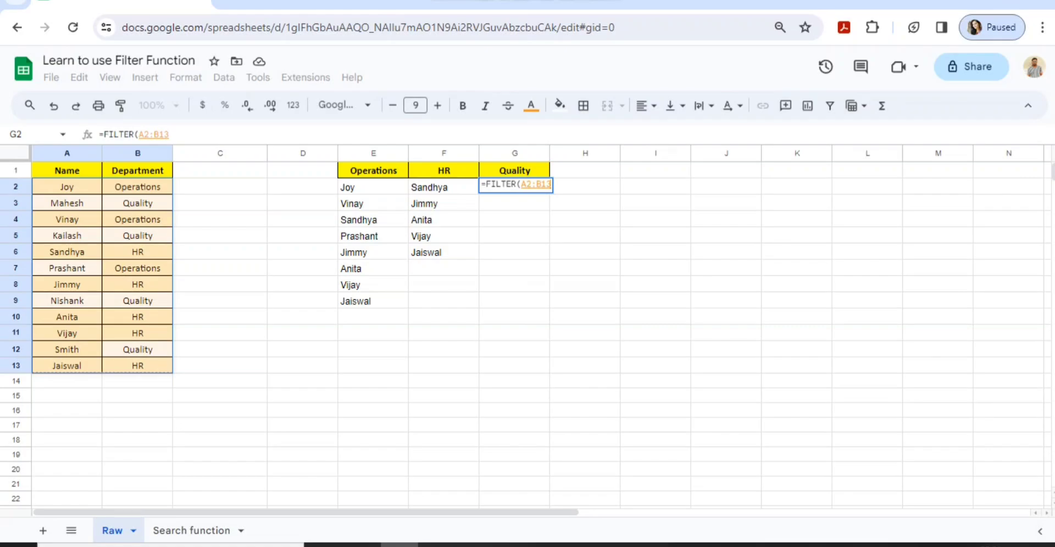
{"action": "type", "text": "="}
{"action": "key", "text": "Up"}
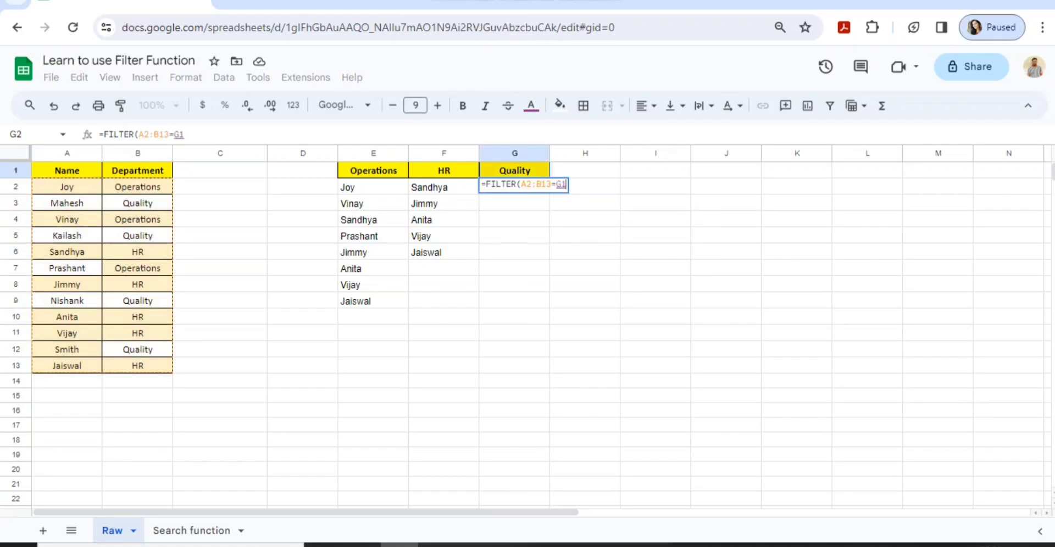
{"action": "type", "text": ")"}
{"action": "key", "text": "Return"}
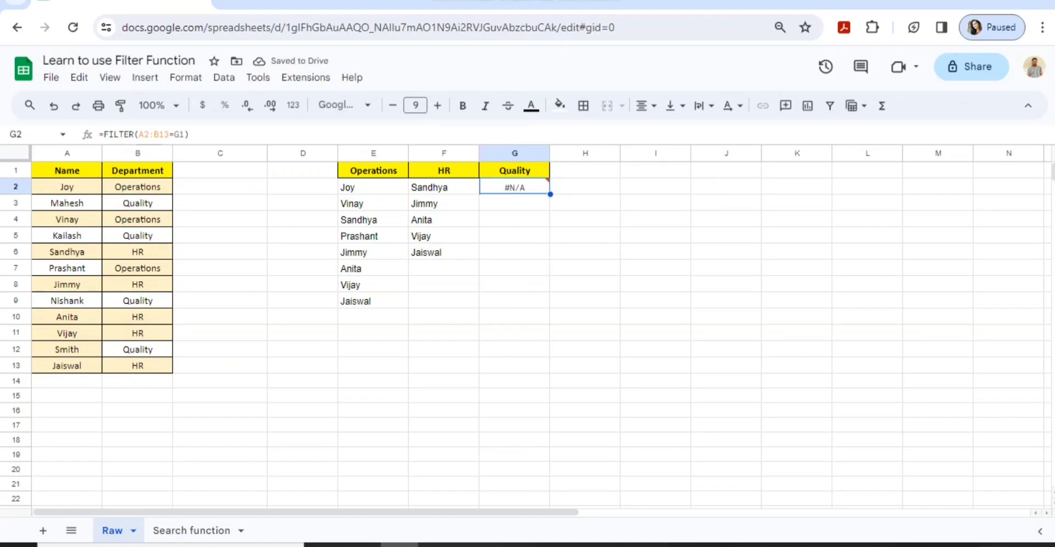
Re-enter G2 as =FILTER(A2:A13,B2:B13=G1), listing Mahesh, Kailash, Nishank and Smith
{"action": "type", "text": "=filt"}
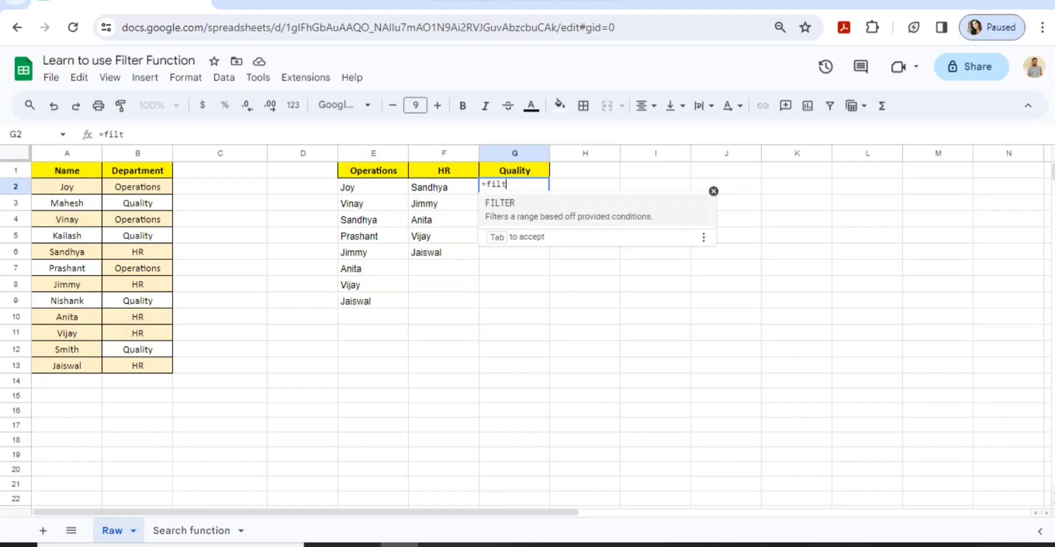
{"action": "key", "text": "Tab"}
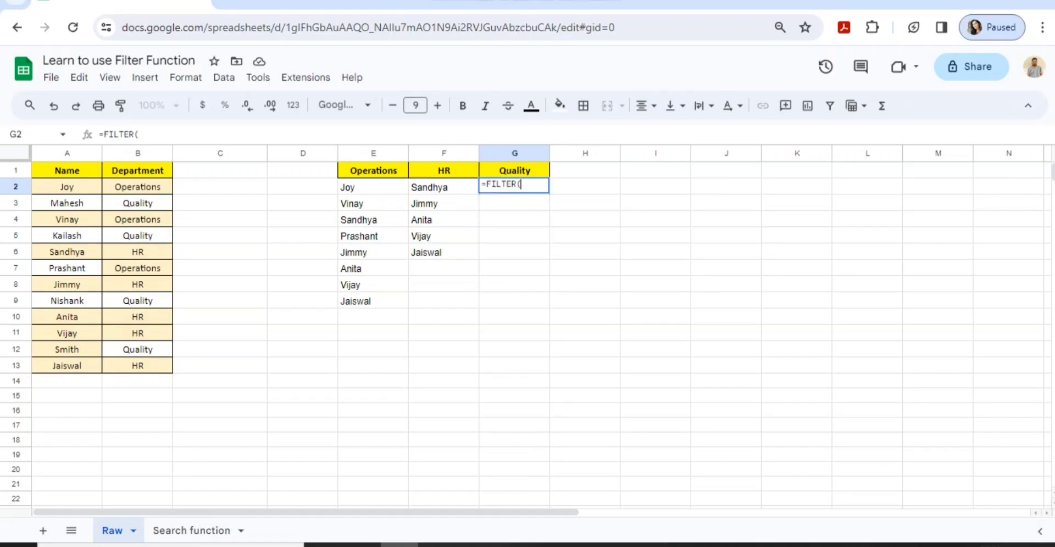
{"action": "left_click_drag", "start_coordinate": [67, 187], "coordinate": [67, 365]}
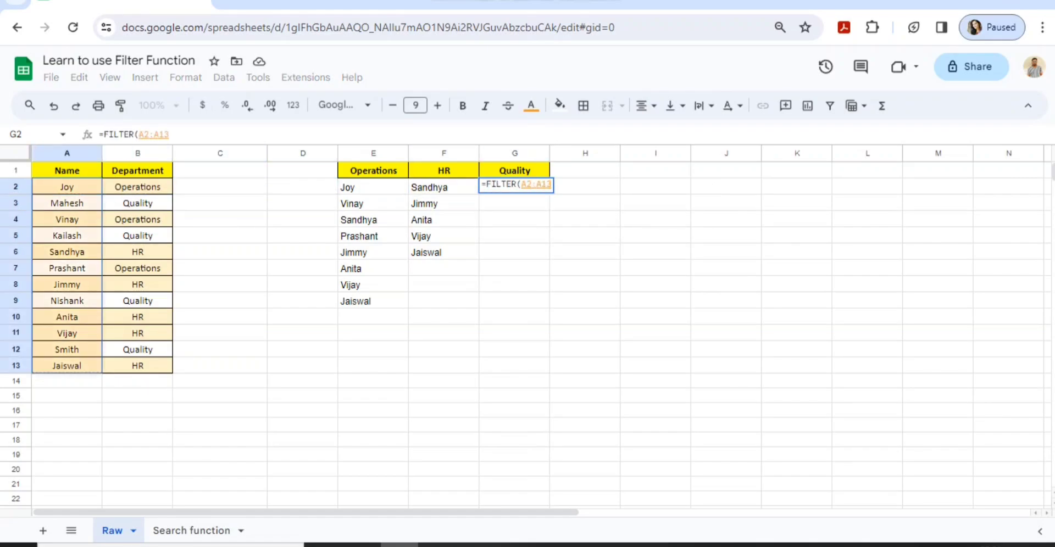
{"action": "type", "text": ","}
{"action": "key", "text": "Left"}
{"action": "key", "text": "Left"}
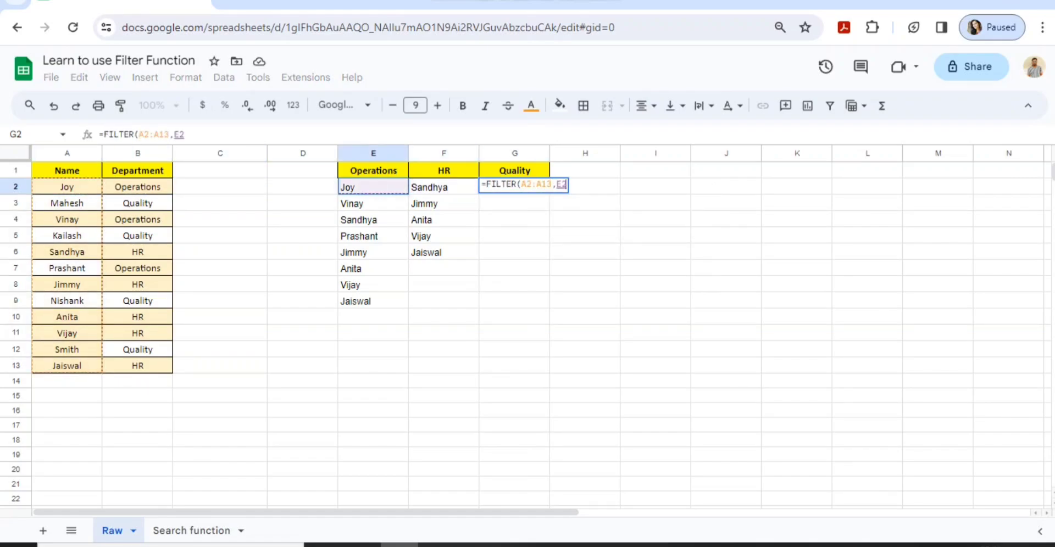
{"action": "key", "text": "Left"}
{"action": "key", "text": "Left"}
{"action": "key", "text": "Left"}
{"action": "key", "text": "ctrl+shift+Down"}
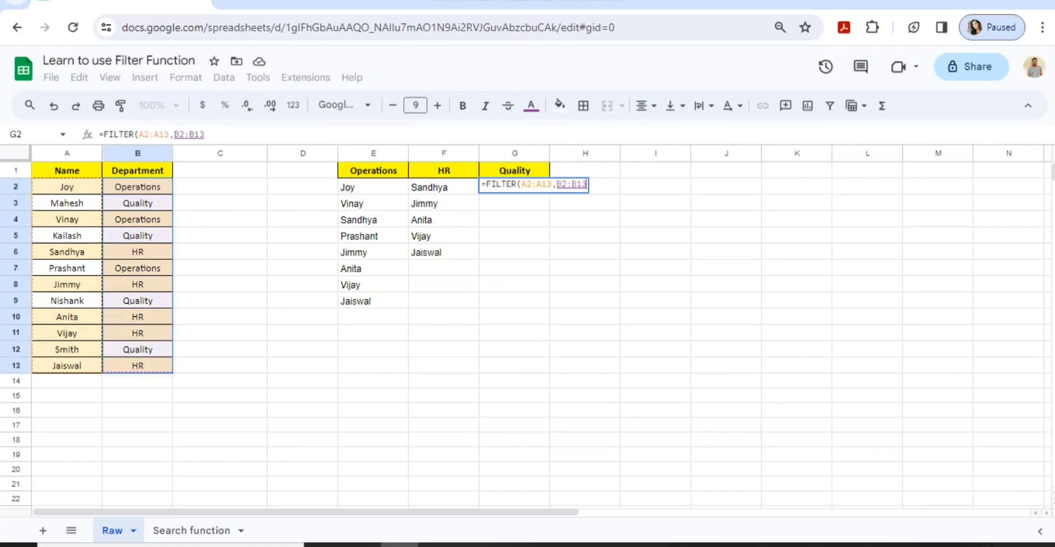
{"action": "type", "text": "="}
{"action": "key", "text": "Left"}
{"action": "key", "text": "Up"}
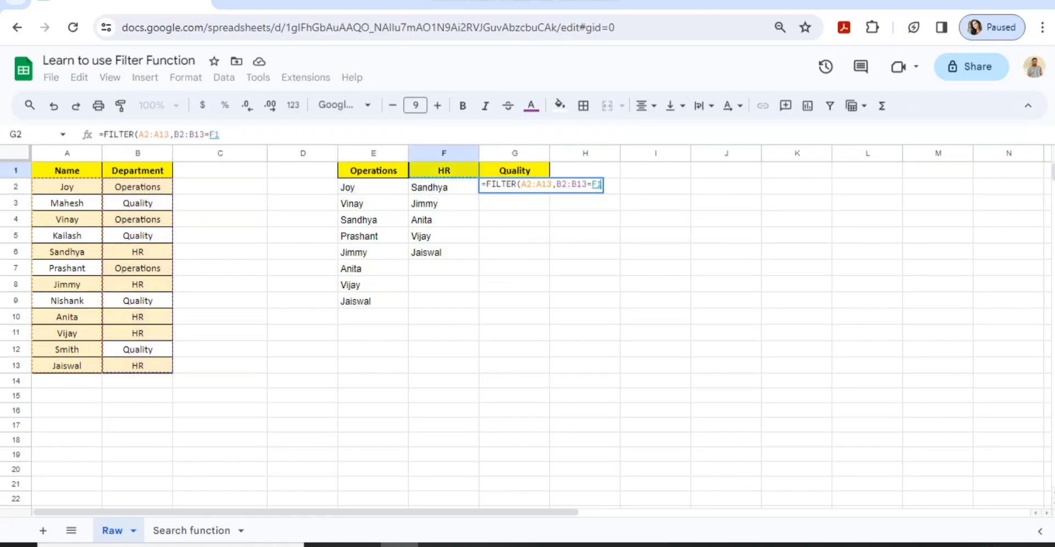
{"action": "key", "text": "Right"}
{"action": "key", "text": "Return"}
{"action": "key", "text": "Up"}
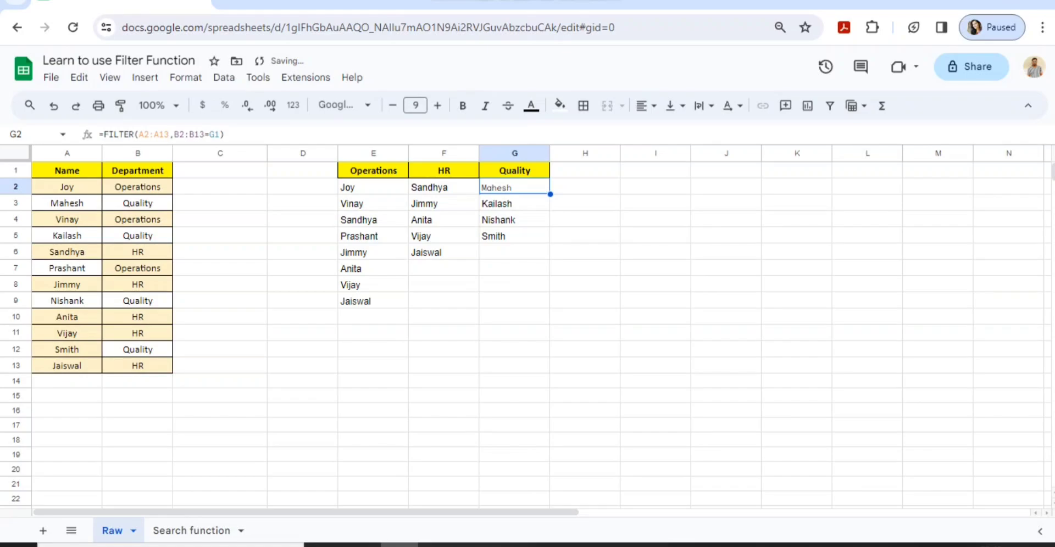
{"action": "key", "text": "ctrl+shift+Down"}
{"action": "key", "text": "ctrl+Left"}
{"action": "key", "text": "ctrl+Left"}
{"action": "key", "text": "ctrl+Left"}
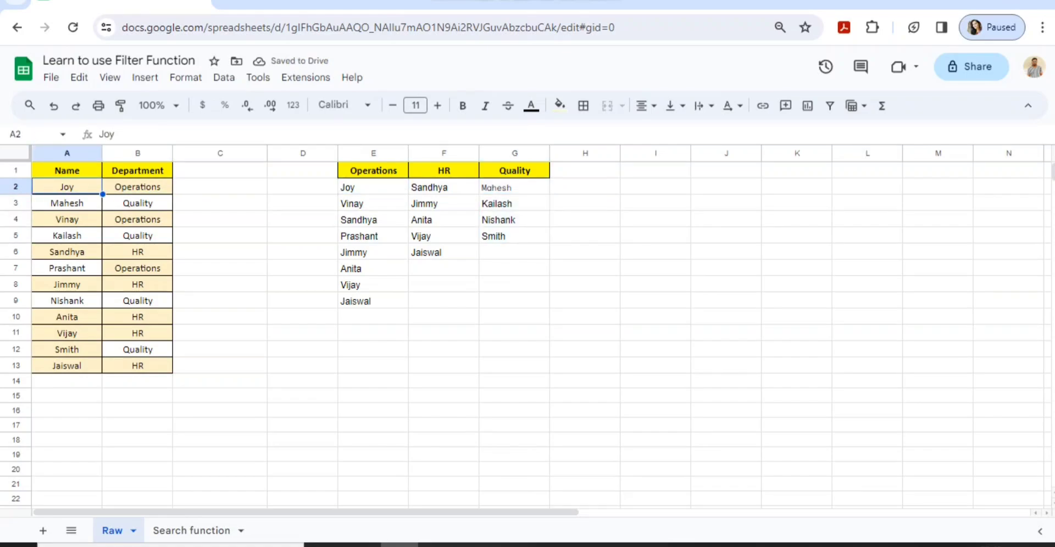
{"action": "key", "text": "Right"}
{"action": "key", "text": "Down"}
{"action": "key", "text": "ctrl+c"}
{"action": "key", "text": "ctrl+f"}
{"action": "key", "text": "ctrl+v"}
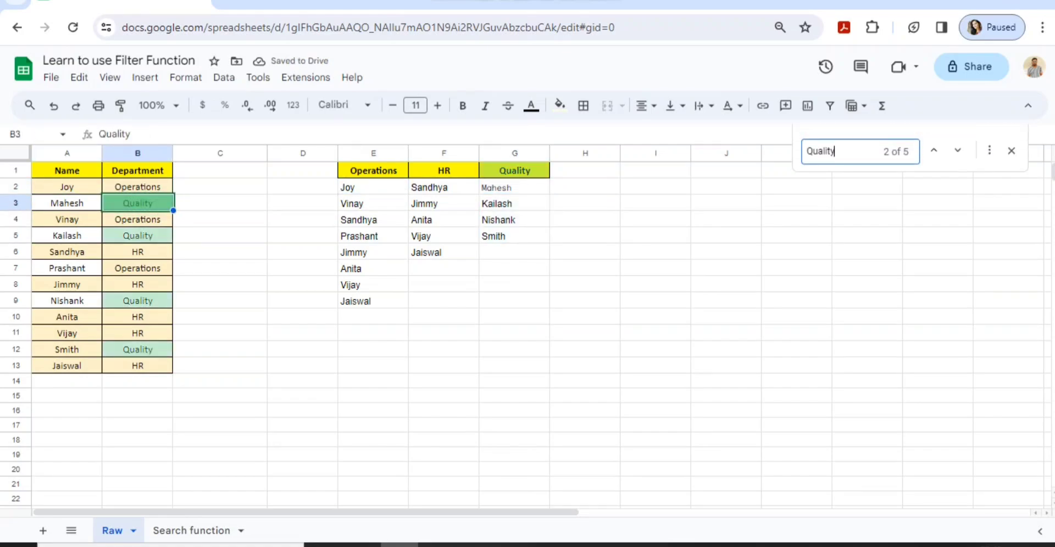
{"action": "key", "text": "Escape"}
{"action": "key", "text": "Escape"}
{"action": "key", "text": "Down"}
{"action": "key", "text": "Down"}
{"action": "key", "text": "Down"}
{"action": "key", "text": "Down"}
{"action": "key", "text": "Down"}
{"action": "key", "text": "Down"}
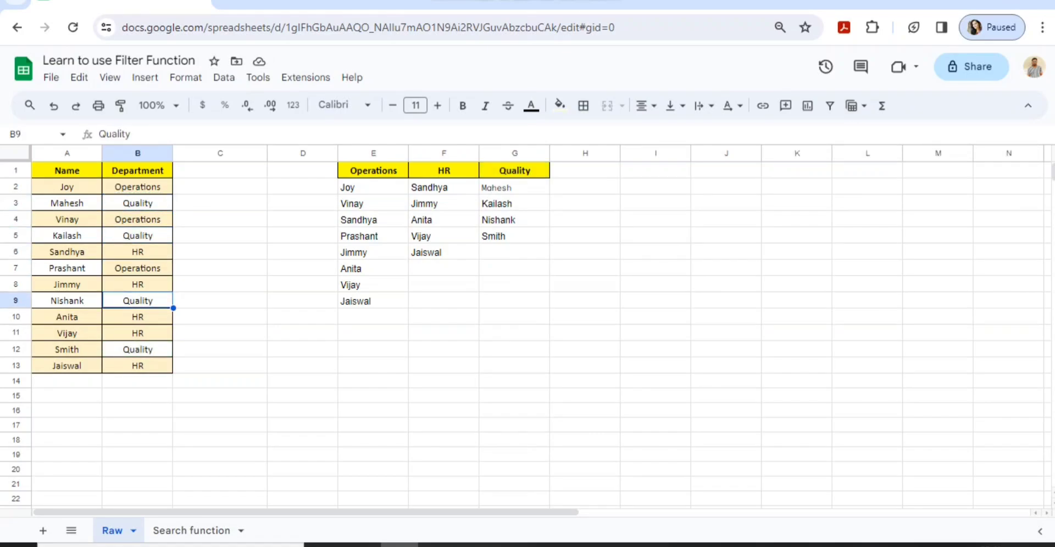
{"action": "key", "text": "Right"}
{"action": "key", "text": "Right"}
{"action": "key", "text": "Right"}
{"action": "key", "text": "ctrl+Up"}
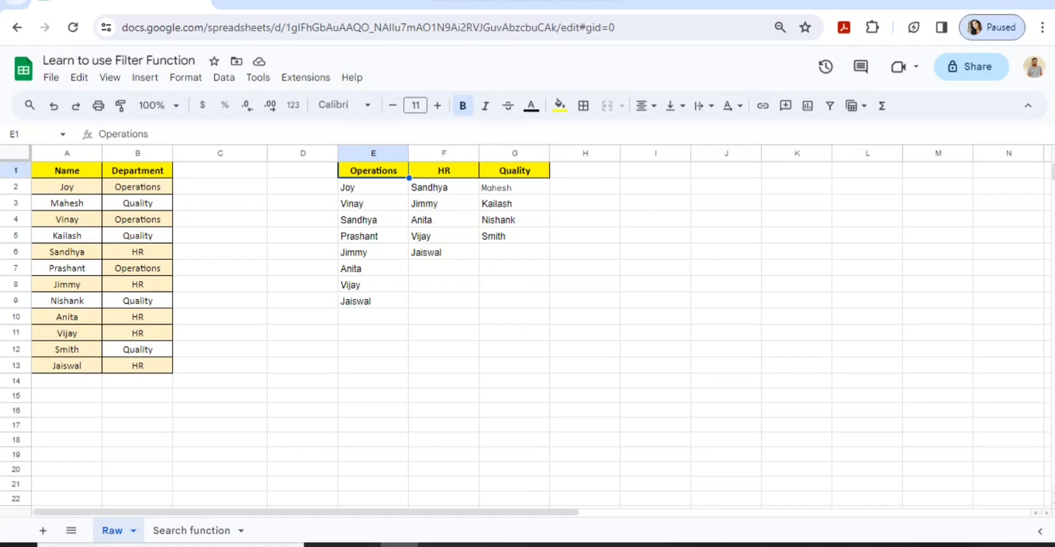
{"action": "key", "text": "Down"}
{"action": "key", "text": "Right"}
{"action": "key", "text": "ctrl+shift+Down"}
{"action": "key", "text": "shift+Right"}
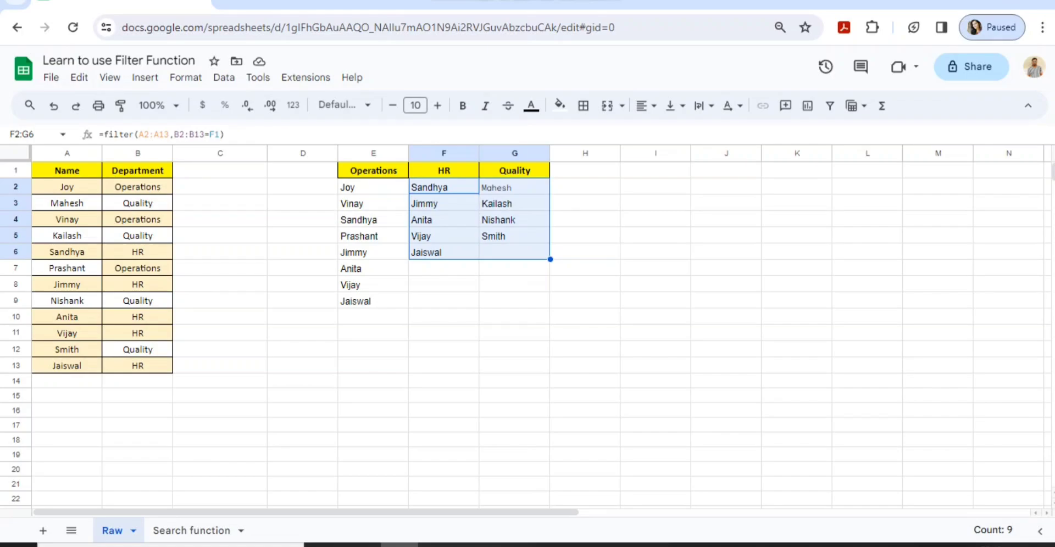
Append ' & Quality Team' to the E1 heading so it reads 'Operations & Quality Team'
{"action": "left_click", "coordinate": [373, 187]}
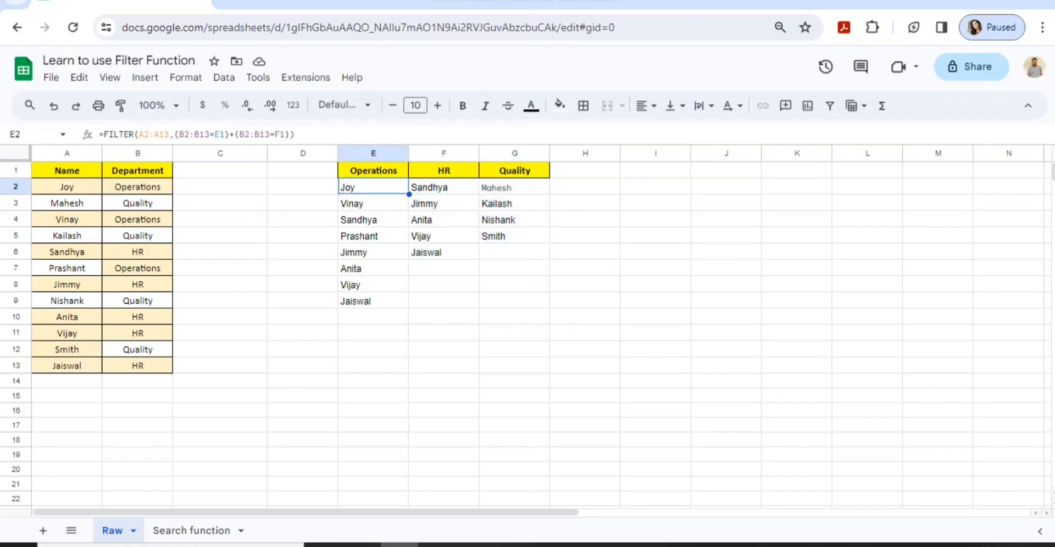
{"action": "left_click", "coordinate": [302, 187]}
{"action": "left_click", "coordinate": [302, 171]}
{"action": "left_click", "coordinate": [373, 171]}
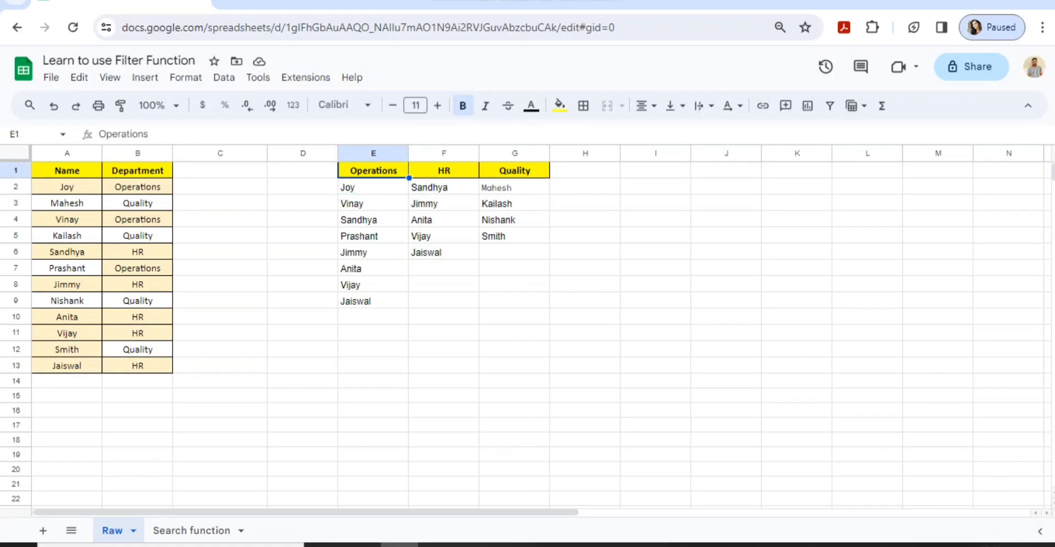
{"action": "type", "text": "&"}
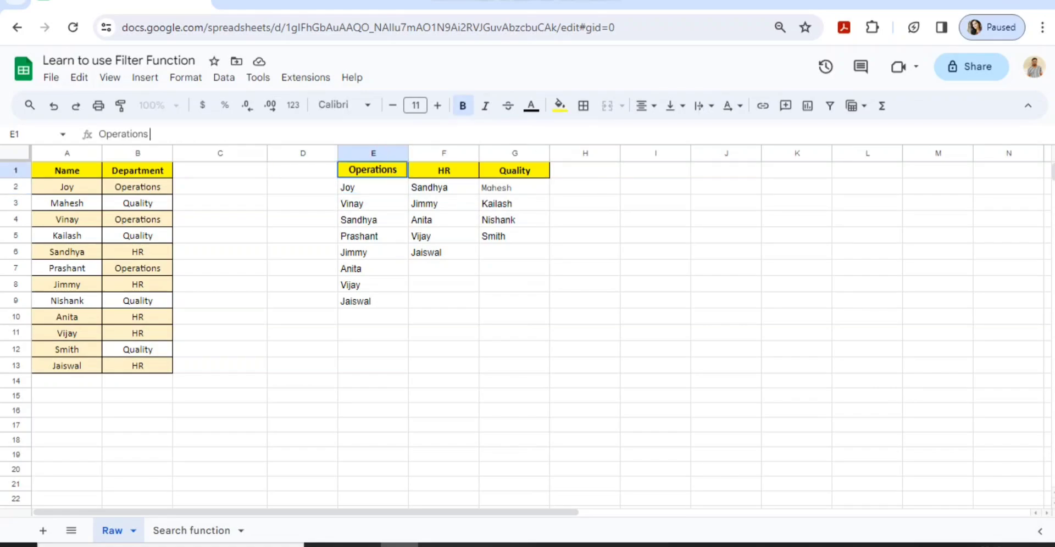
{"action": "type", "text": " Q"}
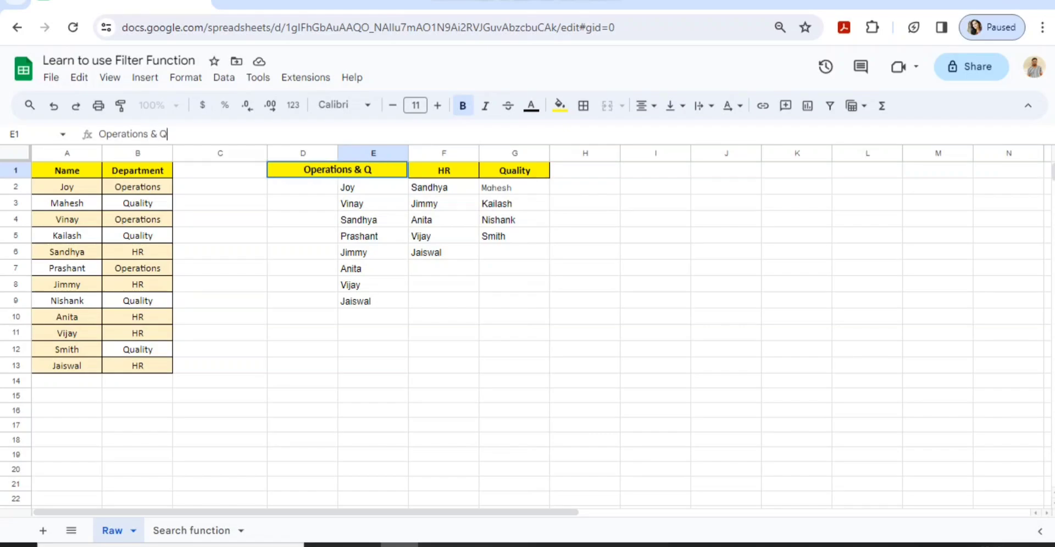
{"action": "type", "text": "uality Tea,"}
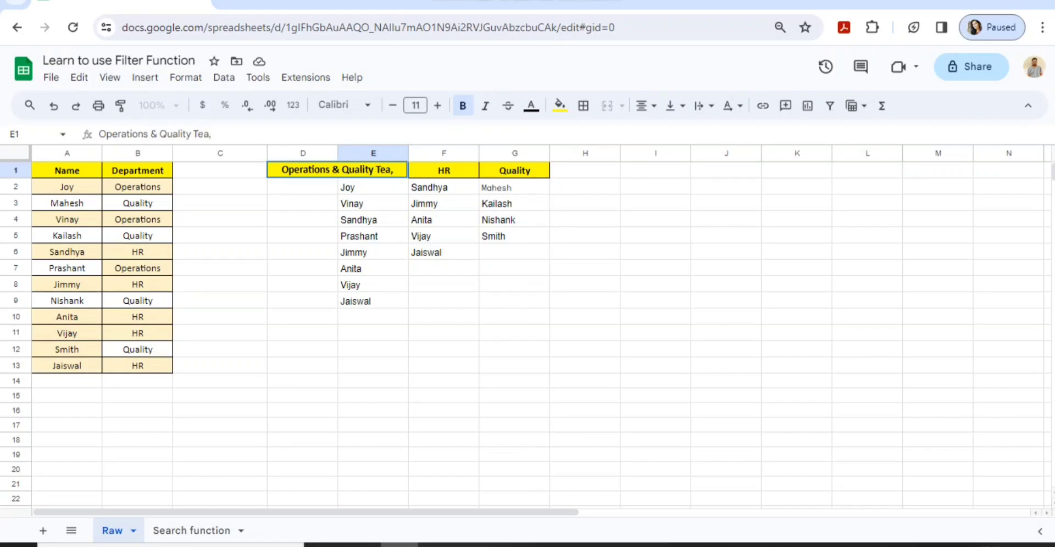
{"action": "key", "text": "BackSpace"}
{"action": "type", "text": "m"}
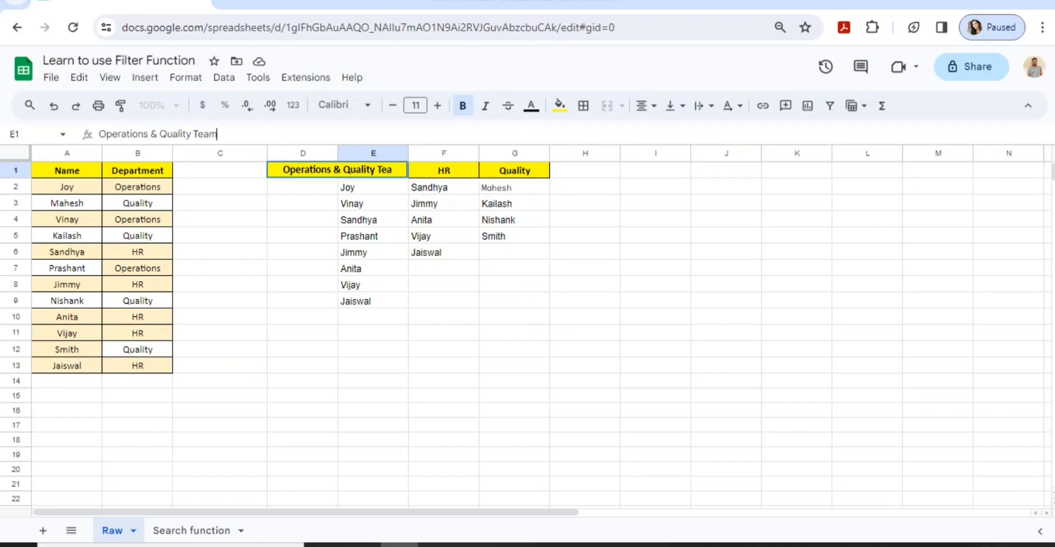
{"action": "key", "text": "Return"}
{"action": "key", "text": "Up"}
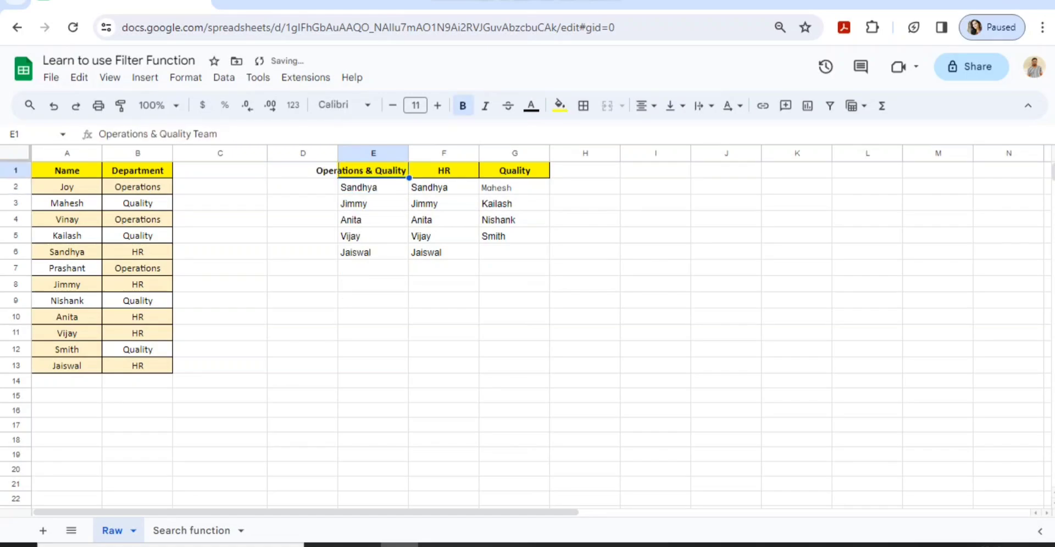
Undo the heading rename so E1 reads Operations, then review the combined Operations and HR names
{"action": "key", "text": "ctrl+z"}
{"action": "key", "text": "ctrl+z"}
{"action": "key", "text": "ctrl+z"}
{"action": "key", "text": "ctrl+z"}
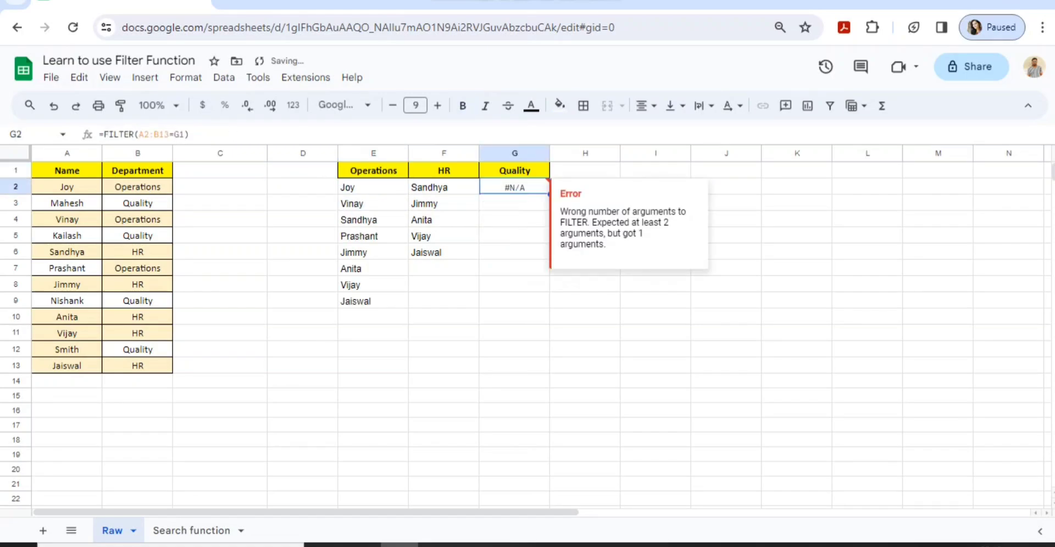
{"action": "key", "text": "Right"}
{"action": "key", "text": "Left"}
{"action": "key", "text": "Left"}
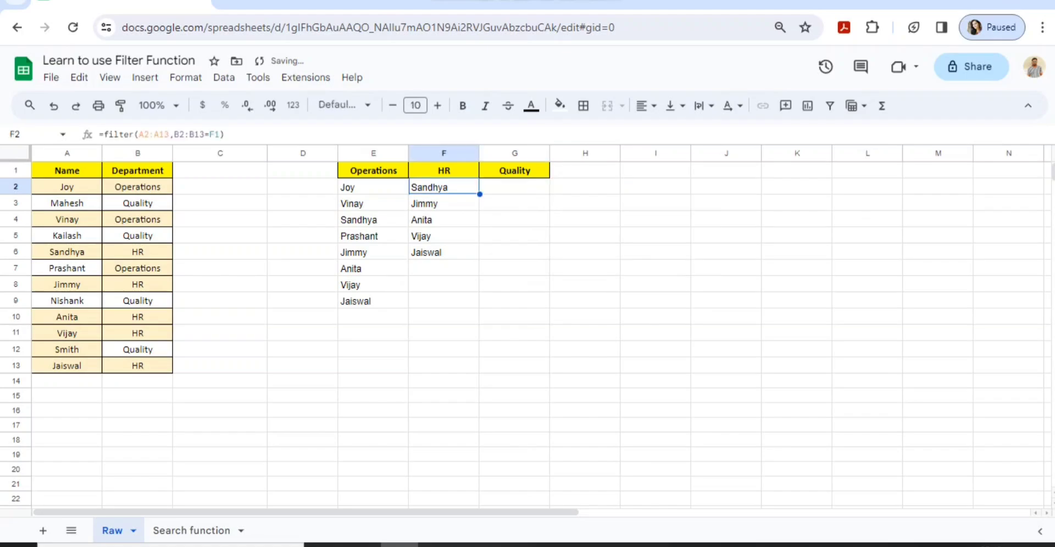
{"action": "key", "text": "ctrl+shift+Down"}
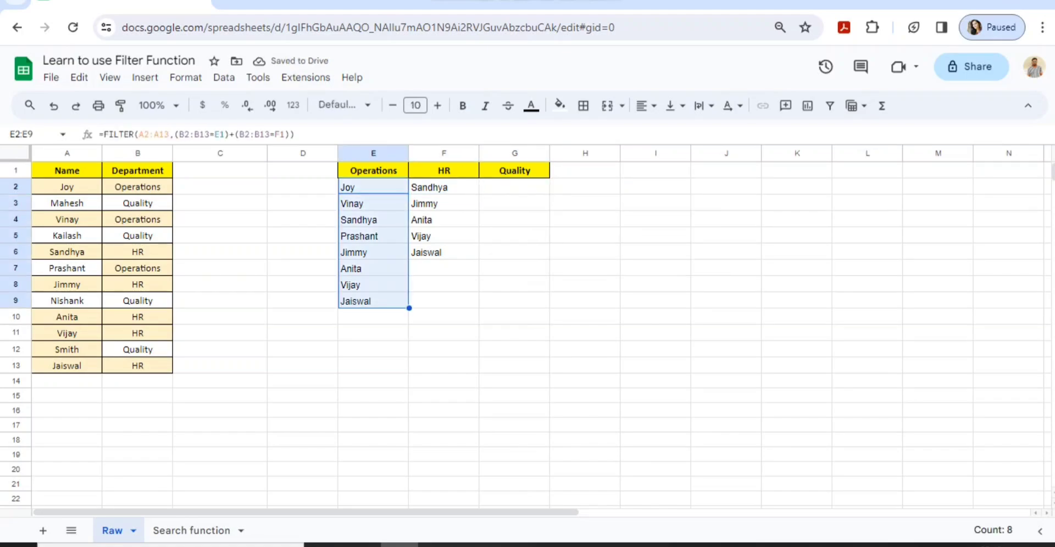
{"action": "key", "text": "Left"}
{"action": "key", "text": "Right"}
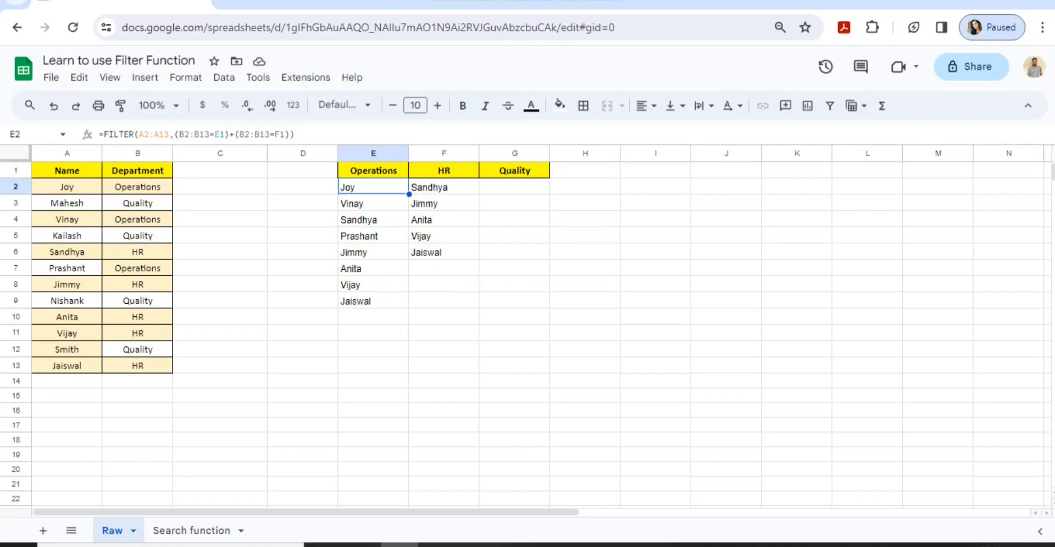
Abandon the unfinished entry and clear the old Operations results from E2:E9
{"action": "type", "text": "="}
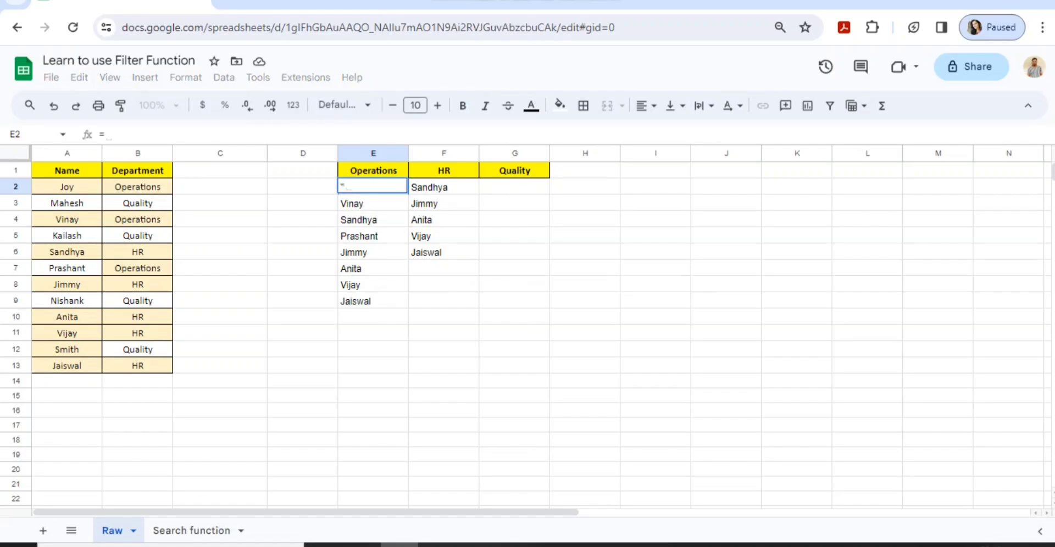
{"action": "key", "text": "Left"}
{"action": "key", "text": "Right"}
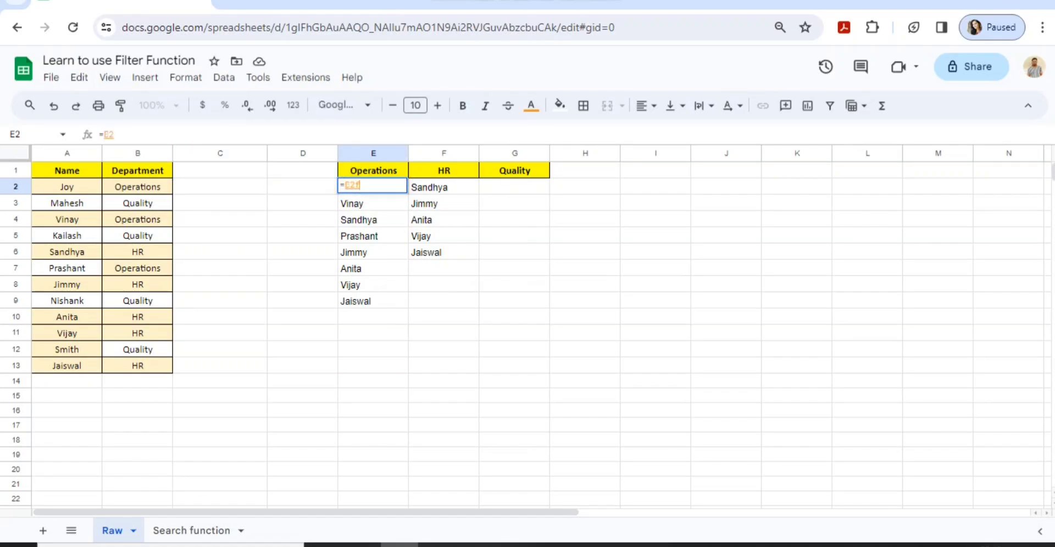
{"action": "type", "text": "fil"}
{"action": "key", "text": "BackSpace"}
{"action": "key", "text": "Escape"}
{"action": "key", "text": "ctrl+shift+Down"}
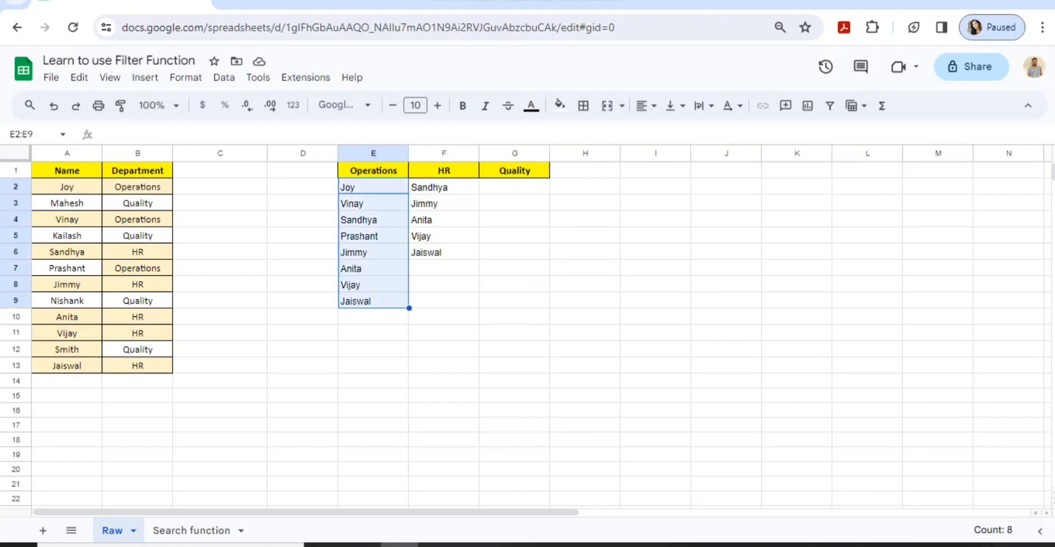
{"action": "key", "text": "Delete"}
{"action": "key", "text": "Left"}
{"action": "key", "text": "Right"}
In E2, start a FILTER formula over the names in A2:A13
{"action": "type", "text": "="}
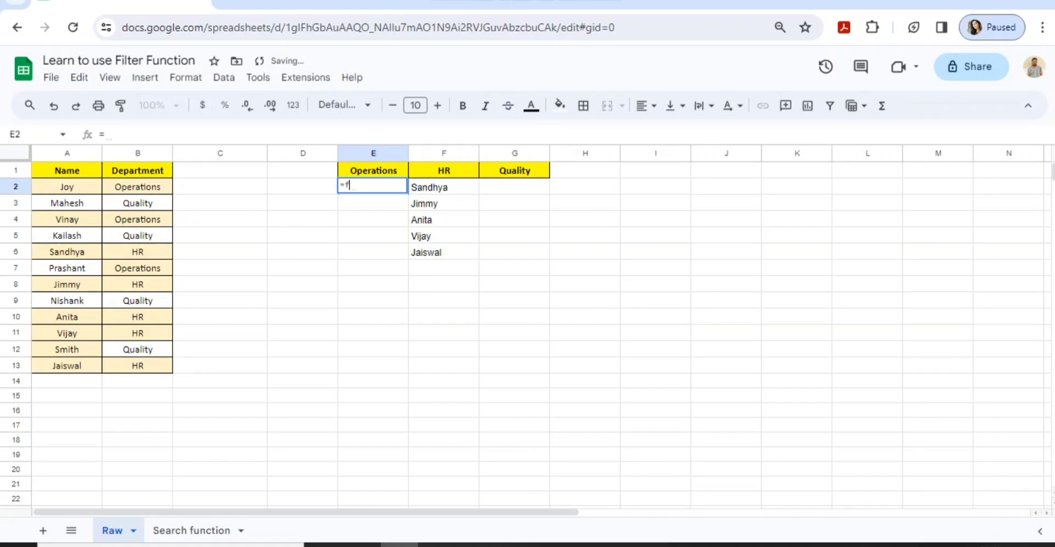
{"action": "type", "text": "fli"}
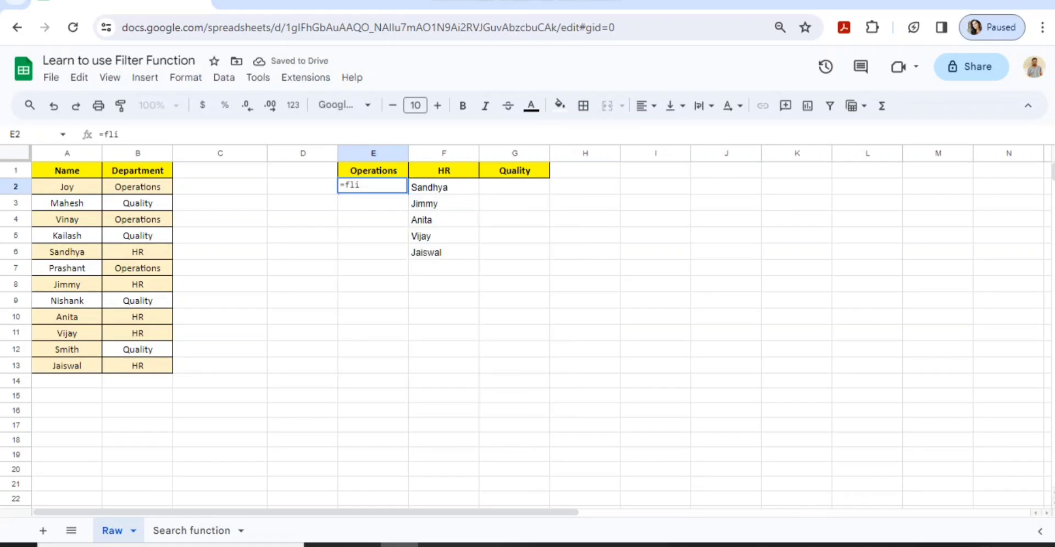
{"action": "key", "text": "Right"}
{"action": "key", "text": "Right"}
{"action": "key", "text": "Right"}
{"action": "key", "text": "Right"}
{"action": "key", "text": "BackSpace"}
{"action": "key", "text": "BackSpace"}
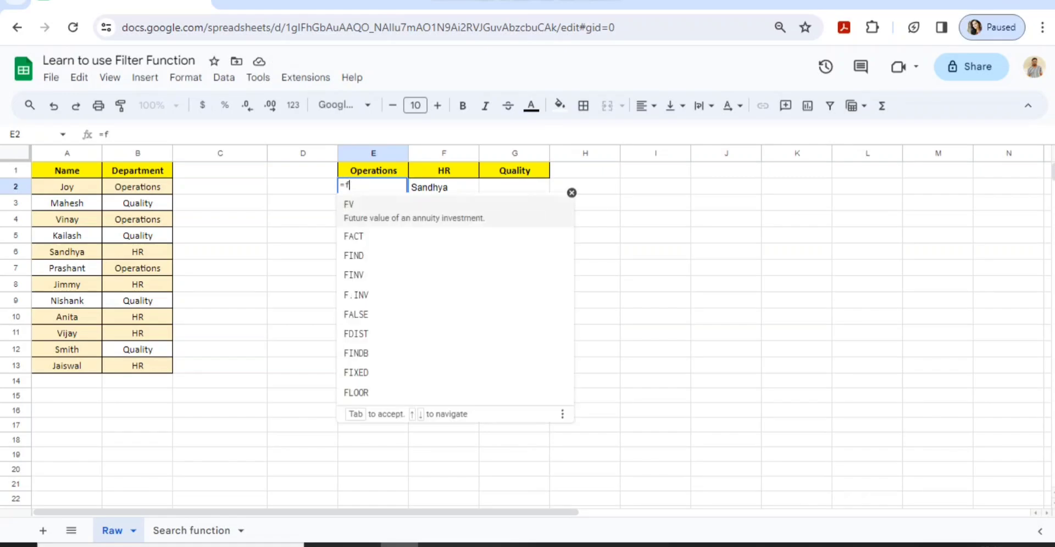
{"action": "type", "text": "ilt"}
{"action": "key", "text": "Tab"}
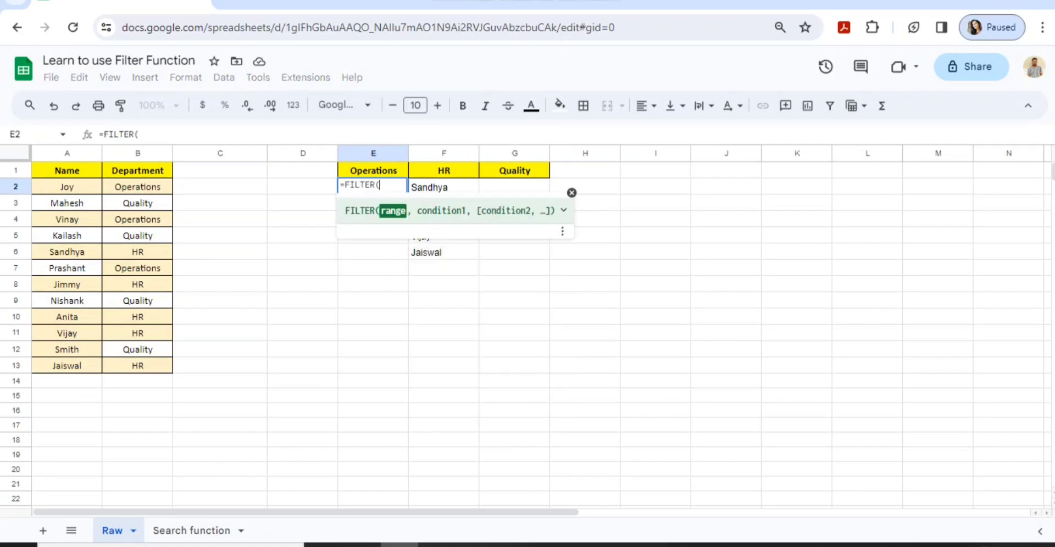
{"action": "key", "text": "Left"}
{"action": "key", "text": "Left"}
{"action": "key", "text": "Left"}
{"action": "key", "text": "Left"}
{"action": "key", "text": "ctrl+shift+Down"}
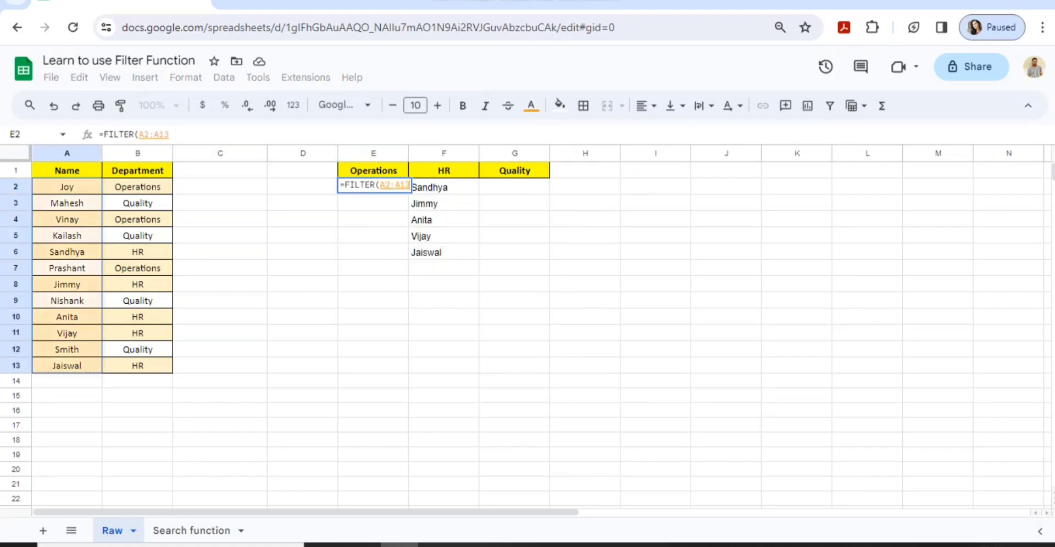
{"action": "type", "text": ","}
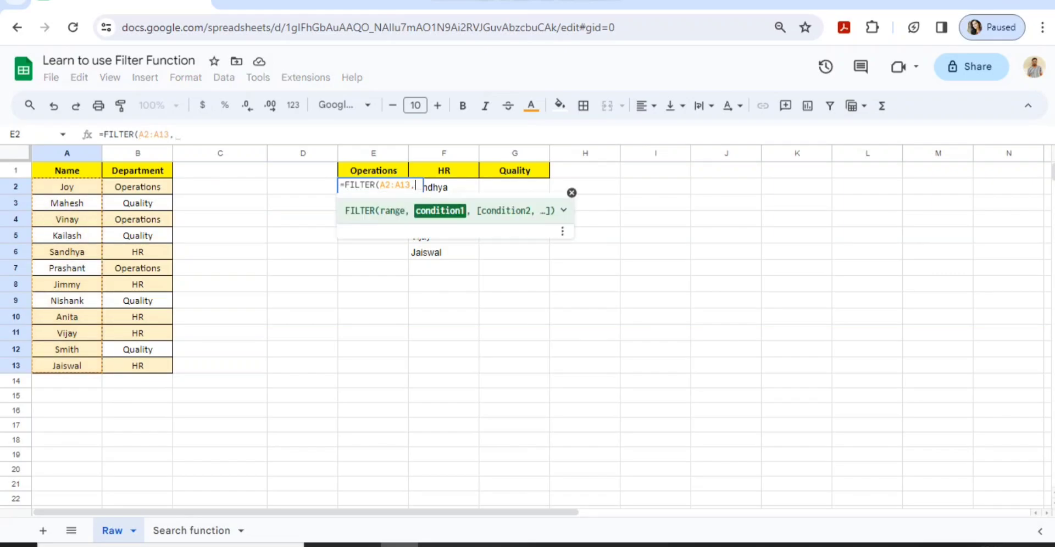
Add the condition (B2:B13=E1) and enter it, listing Joy, Vinay and Prashant in E2:E4
{"action": "key", "text": "Right"}
{"action": "key", "text": "BackSpace"}
{"action": "key", "text": "BackSpace"}
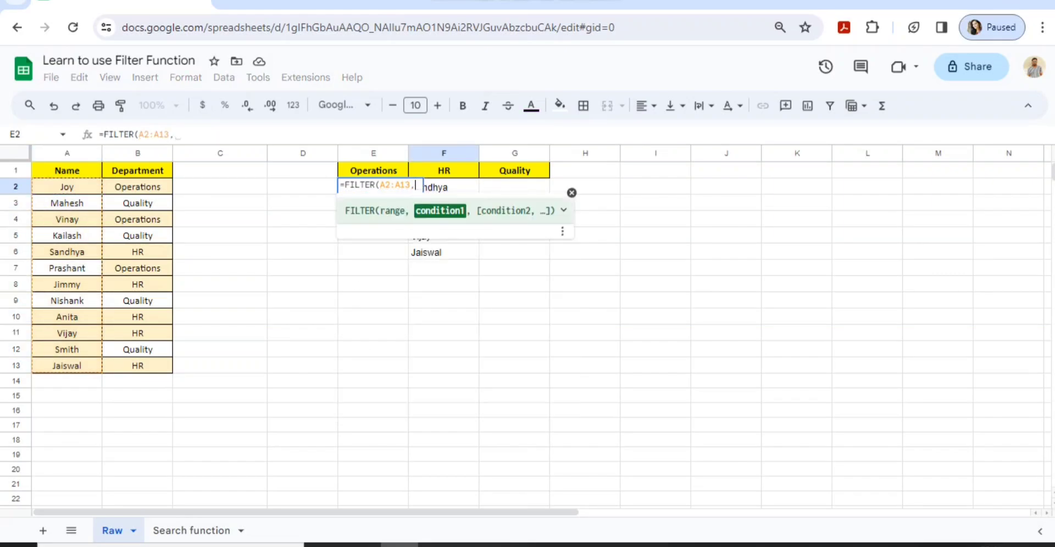
{"action": "type", "text": "("}
{"action": "key", "text": "Left"}
{"action": "key", "text": "Left"}
{"action": "key", "text": "Left"}
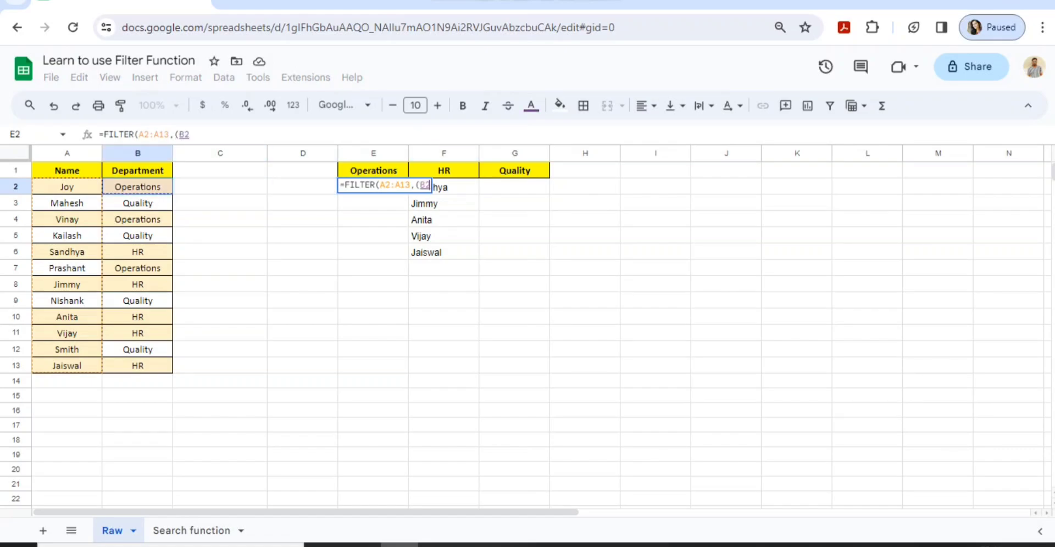
{"action": "key", "text": "ctrl+shift+Down"}
{"action": "type", "text": "="}
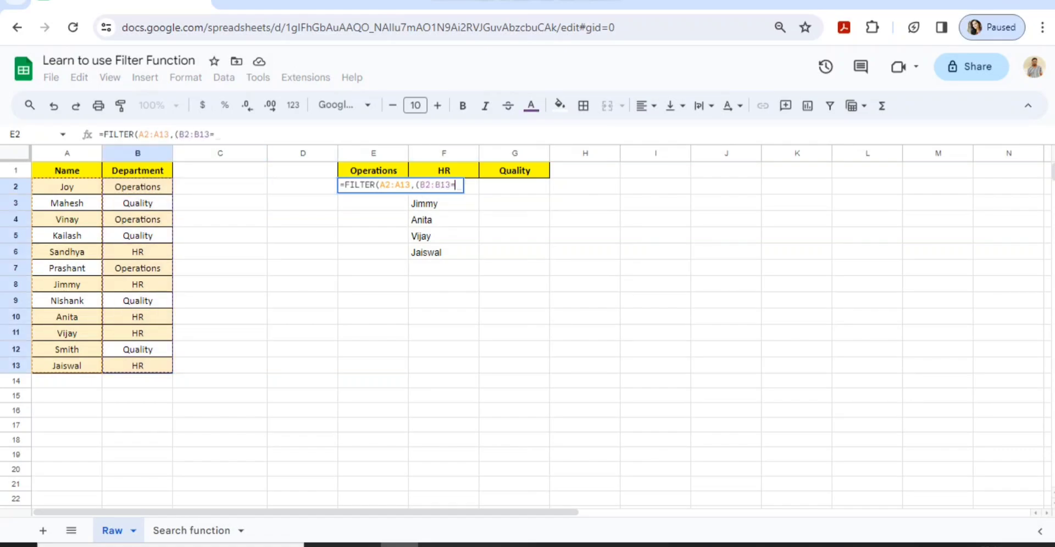
{"action": "key", "text": "Up"}
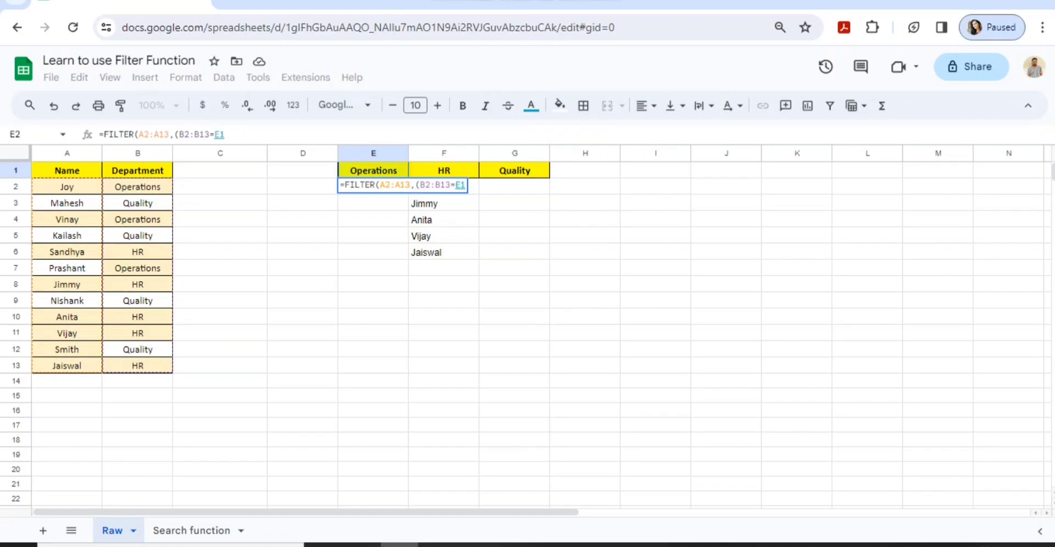
{"action": "type", "text": ")"}
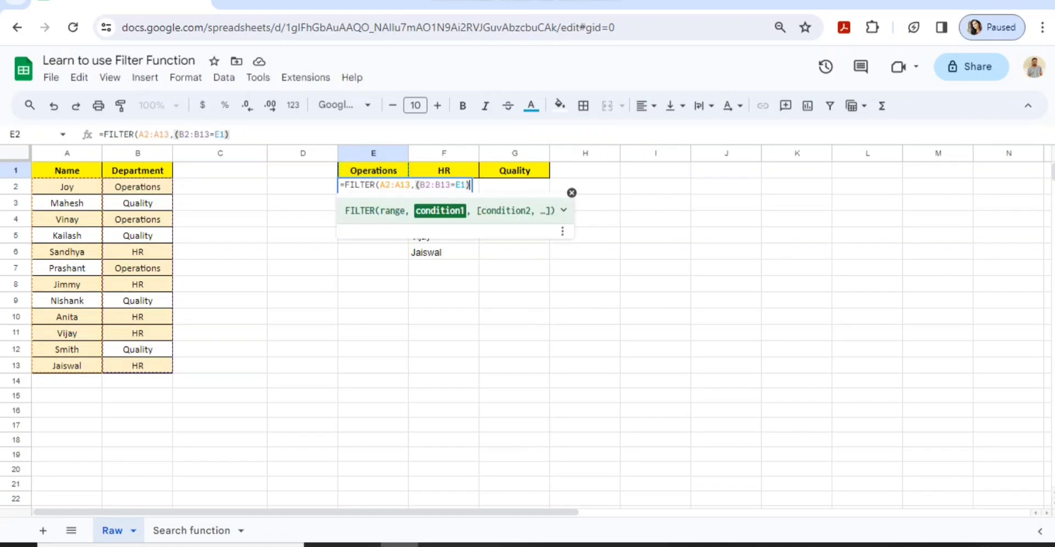
{"action": "key", "text": "Return"}
{"action": "key", "text": "Up"}
{"action": "key", "text": "ctrl+shift+Down"}
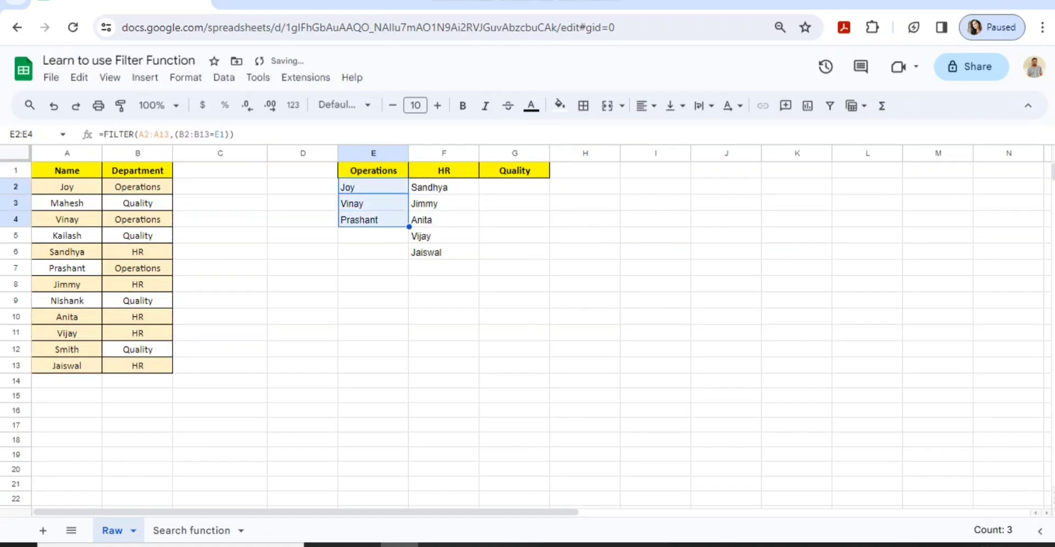
{"action": "key", "text": "Left"}
{"action": "key", "text": "Right"}
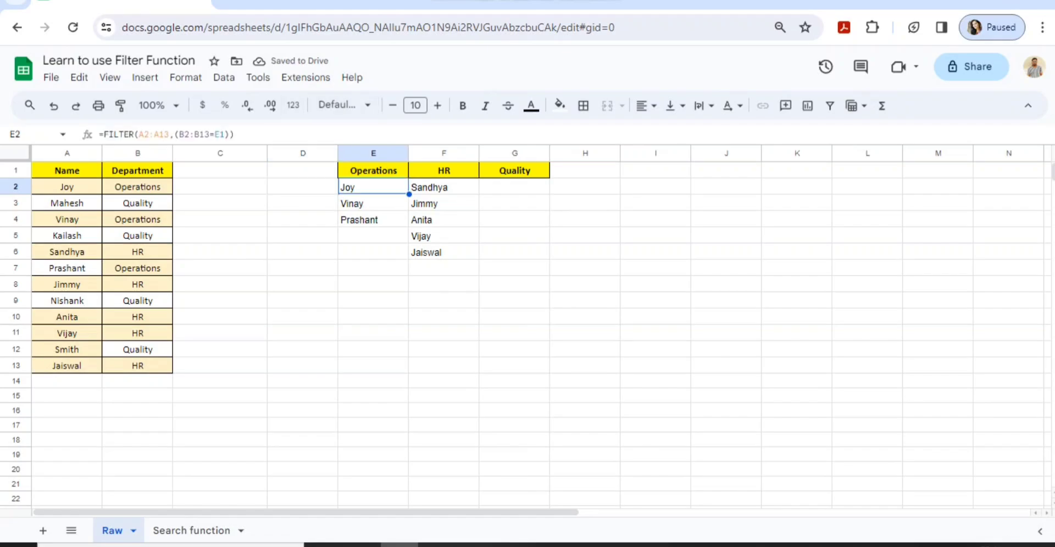
Add +(B2:B13=F1) to the E2 formula so HR names join the list, giving eight names
{"action": "left_click", "coordinate": [229, 135]}
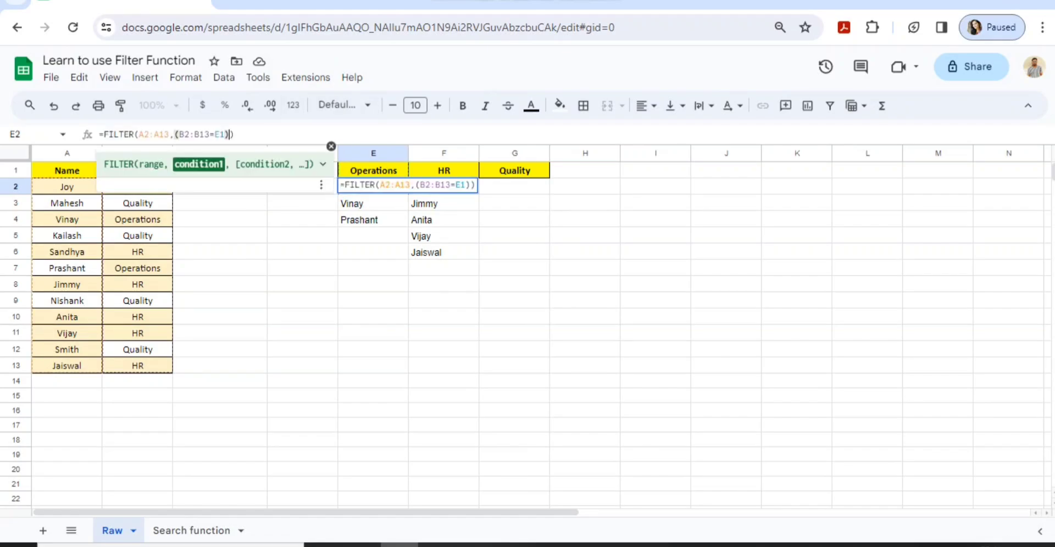
{"action": "type", "text": "+"}
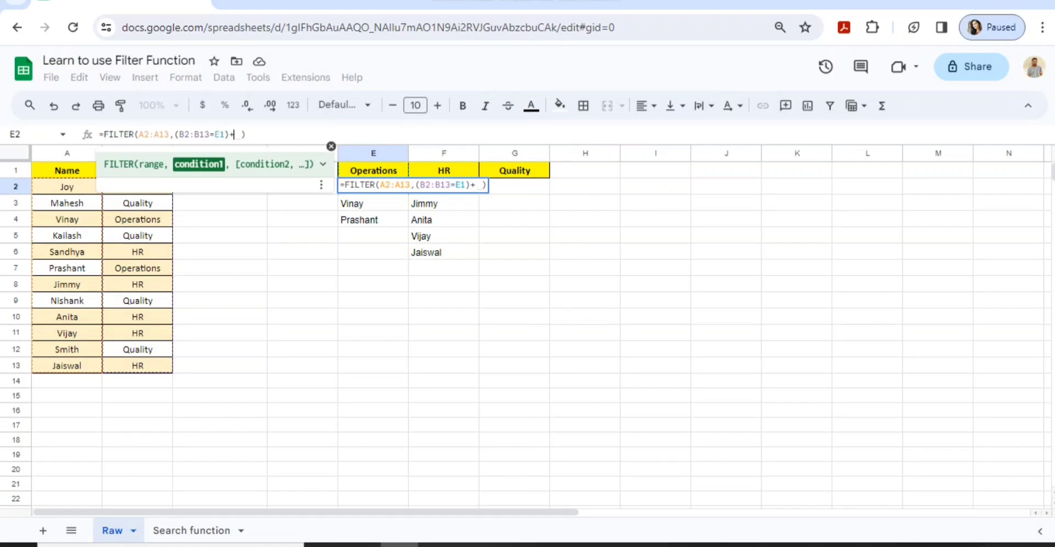
{"action": "type", "text": "("}
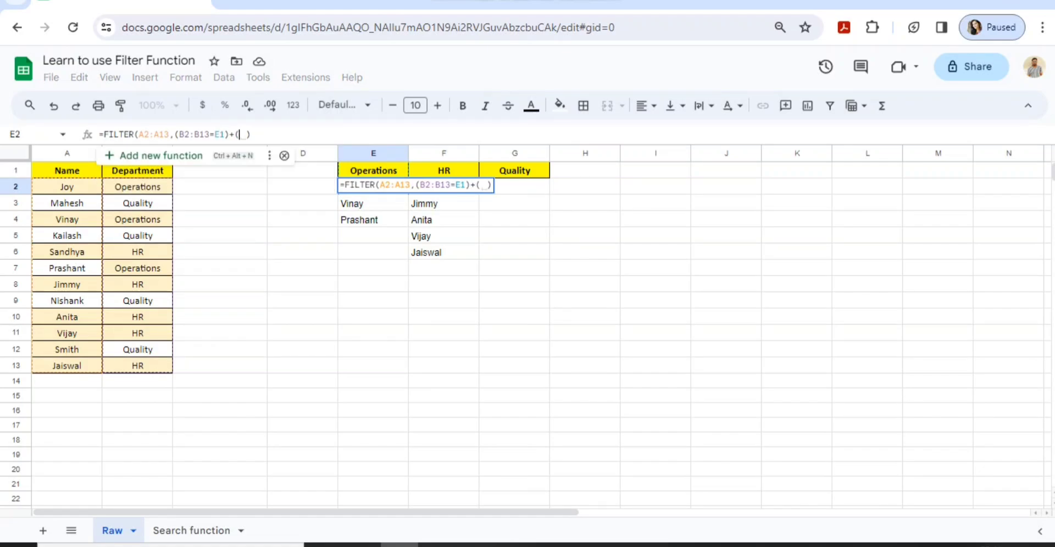
{"action": "type", "text": "B2"}
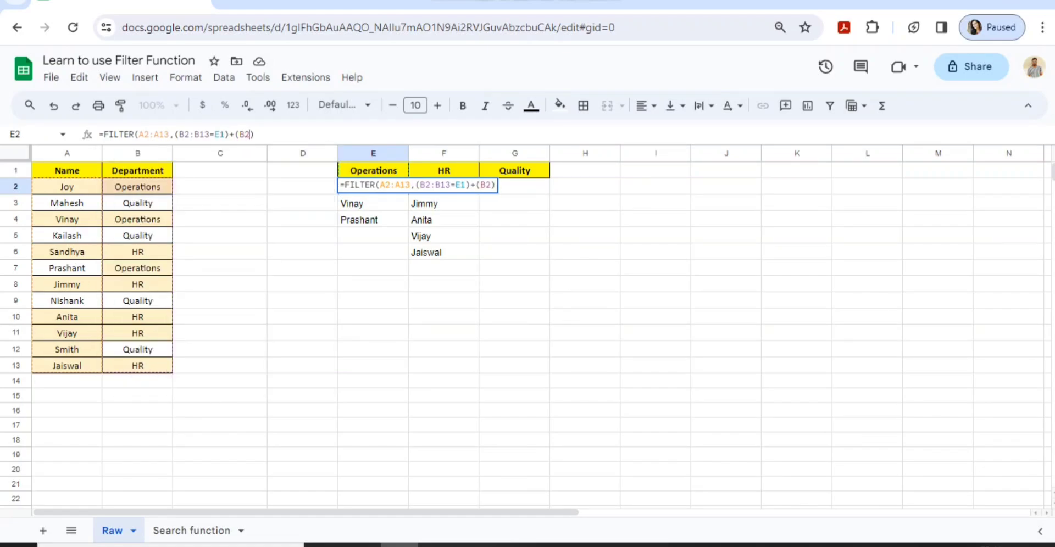
{"action": "type", "text": ":"}
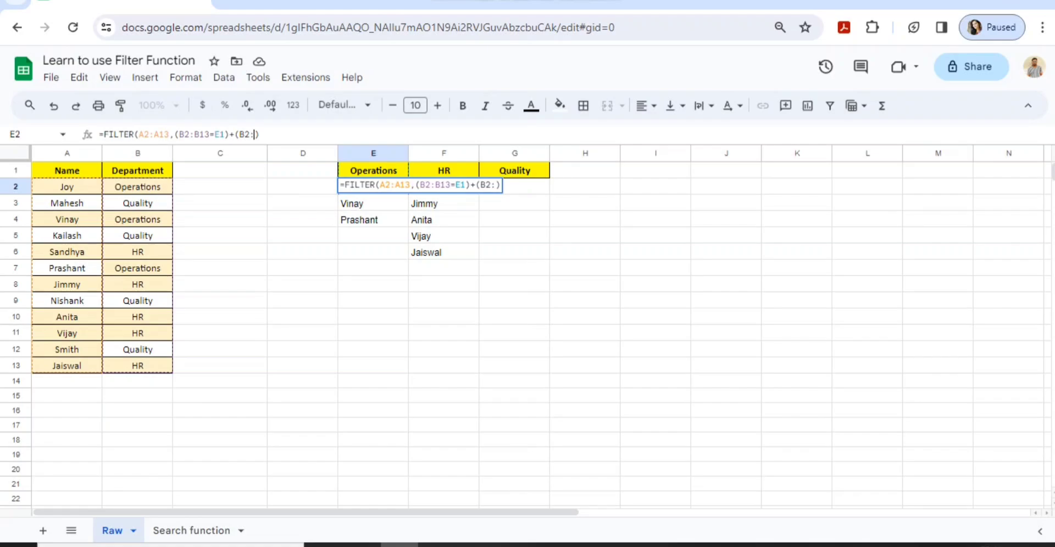
{"action": "type", "text": "B"}
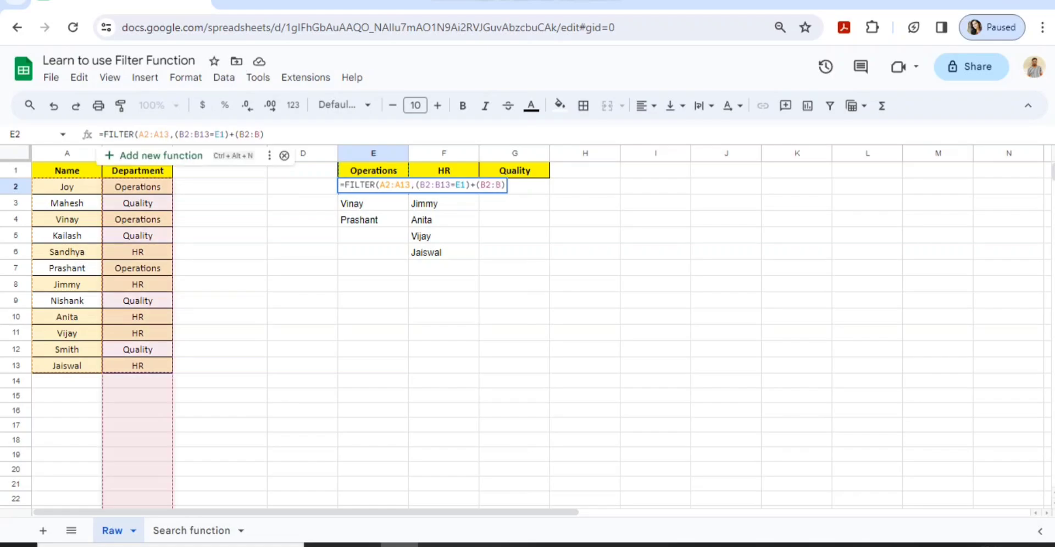
{"action": "type", "text": "13"}
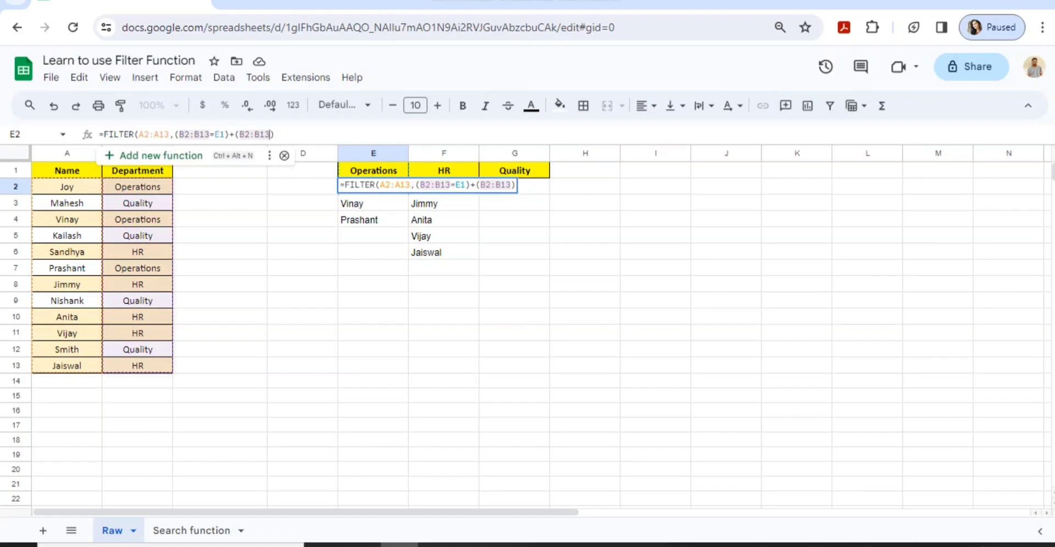
{"action": "type", "text": "="}
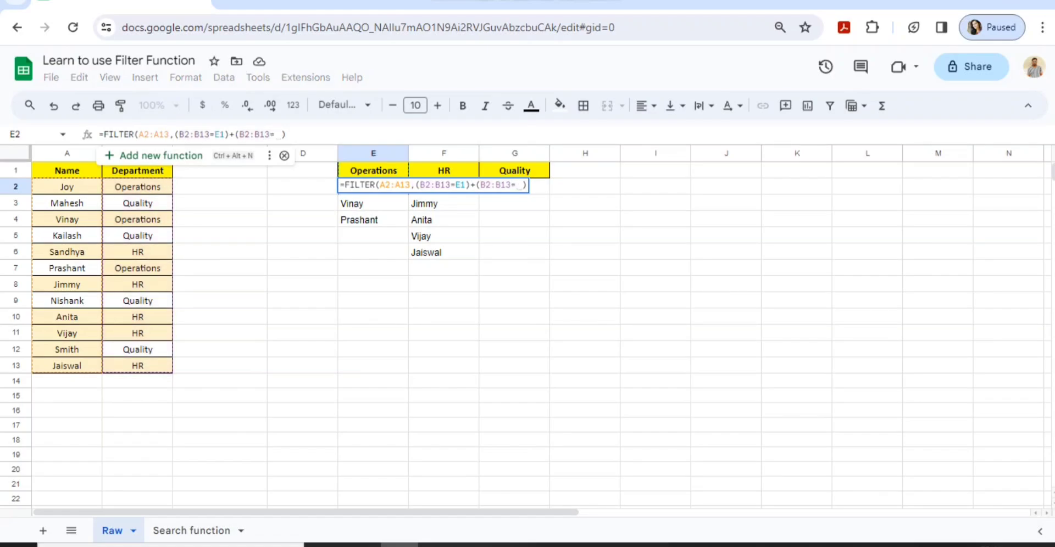
{"action": "left_click", "coordinate": [444, 171]}
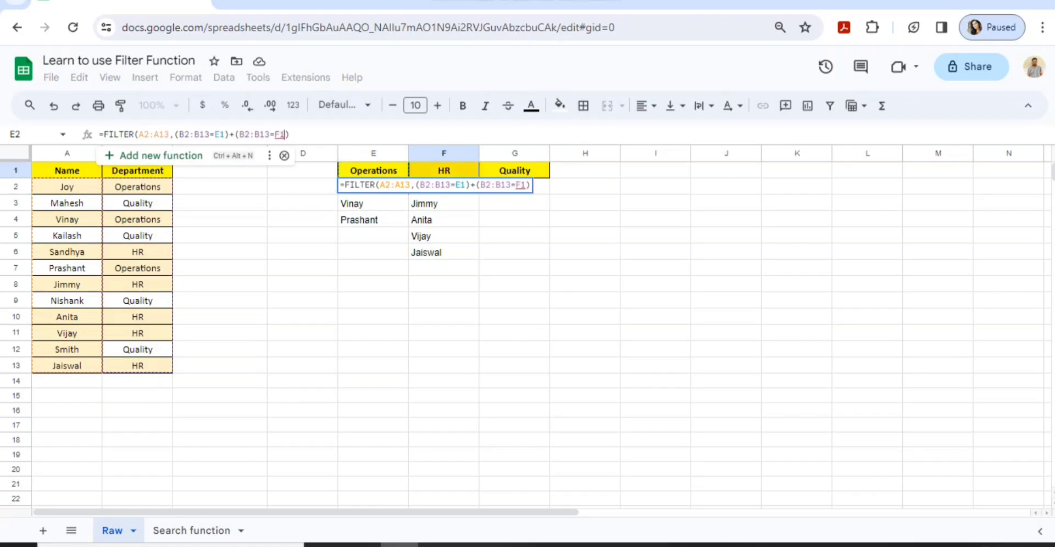
{"action": "key", "text": "Return"}
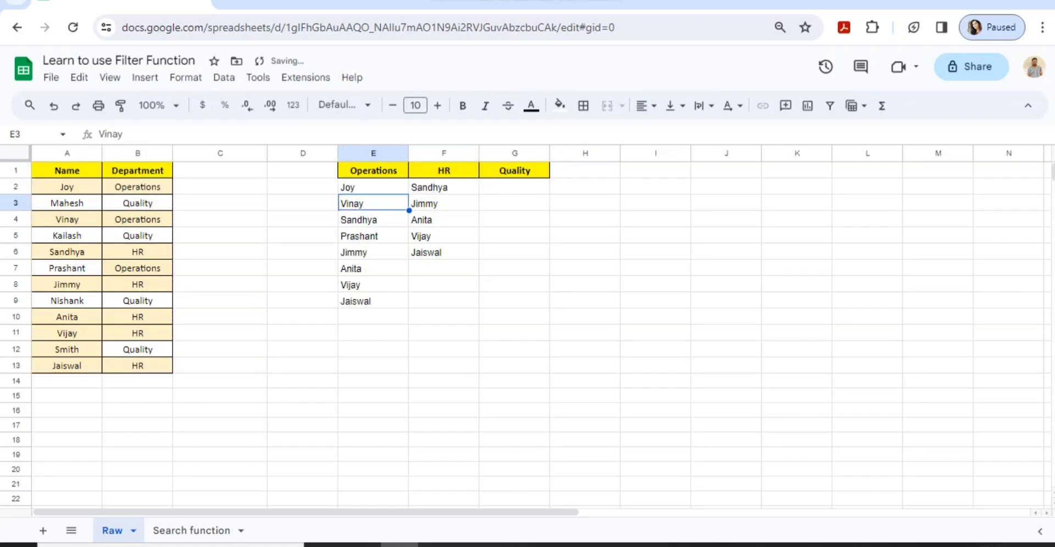
{"action": "key", "text": "Up"}
{"action": "key", "text": "Right"}
{"action": "key", "text": "Left"}
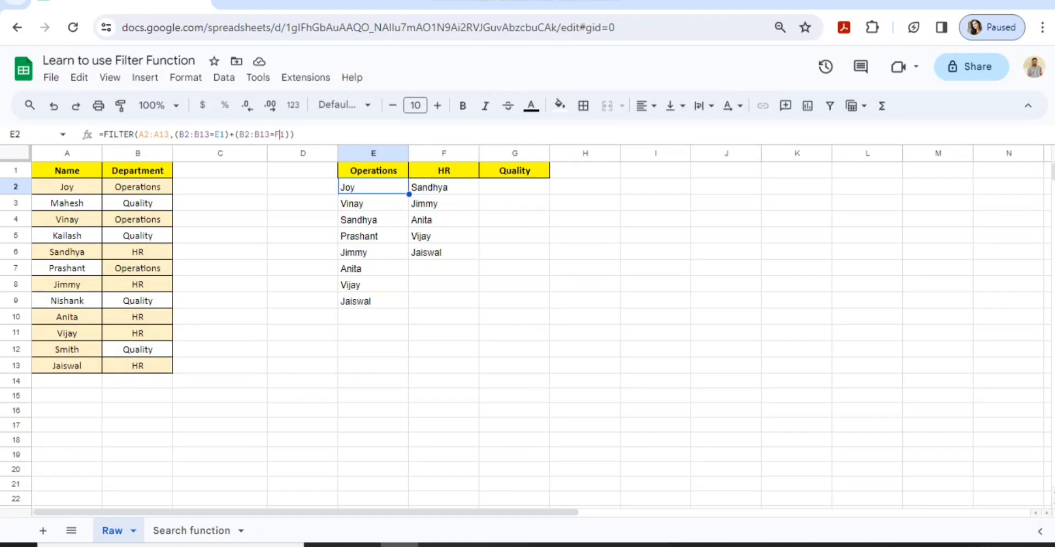
{"action": "key", "text": "BackSpace"}
{"action": "type", "text": "G"}
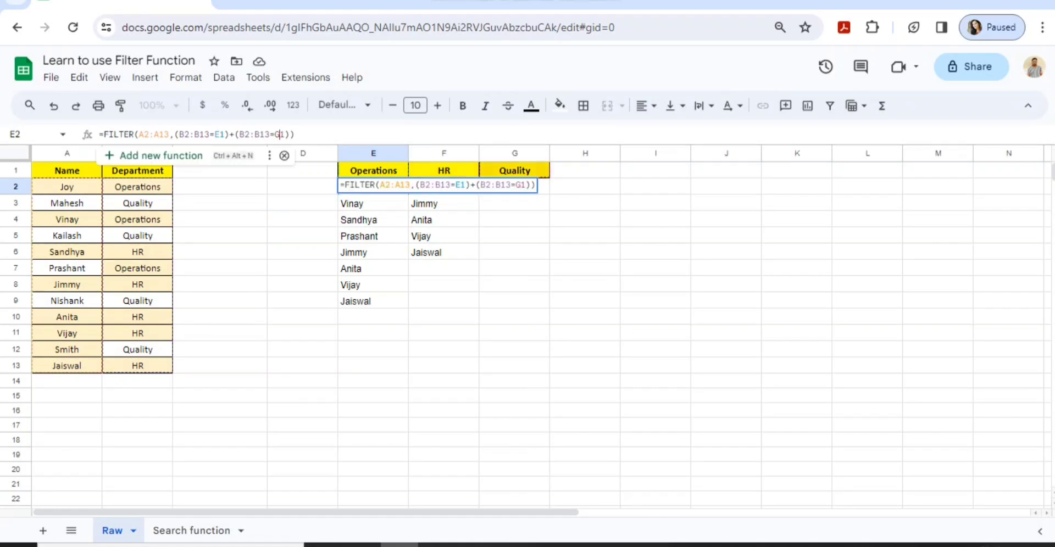
{"action": "key", "text": "Return"}
{"action": "key", "text": "ctrl+shift+Down"}
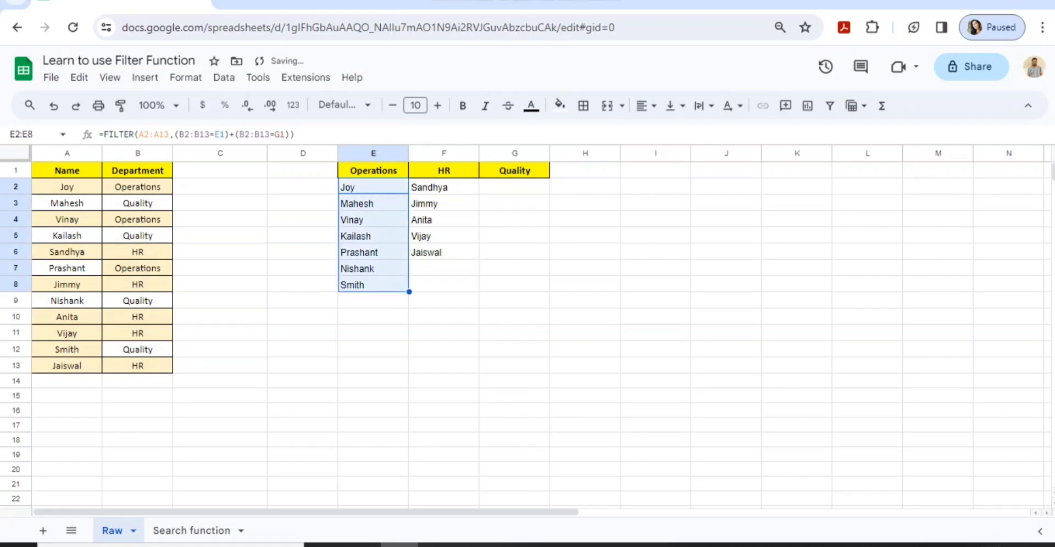
{"action": "key", "text": "Left"}
{"action": "key", "text": "Left"}
{"action": "key", "text": "Left"}
{"action": "key", "text": "Down"}
{"action": "key", "text": "Down"}
{"action": "key", "text": "Down"}
{"action": "key", "text": "Down"}
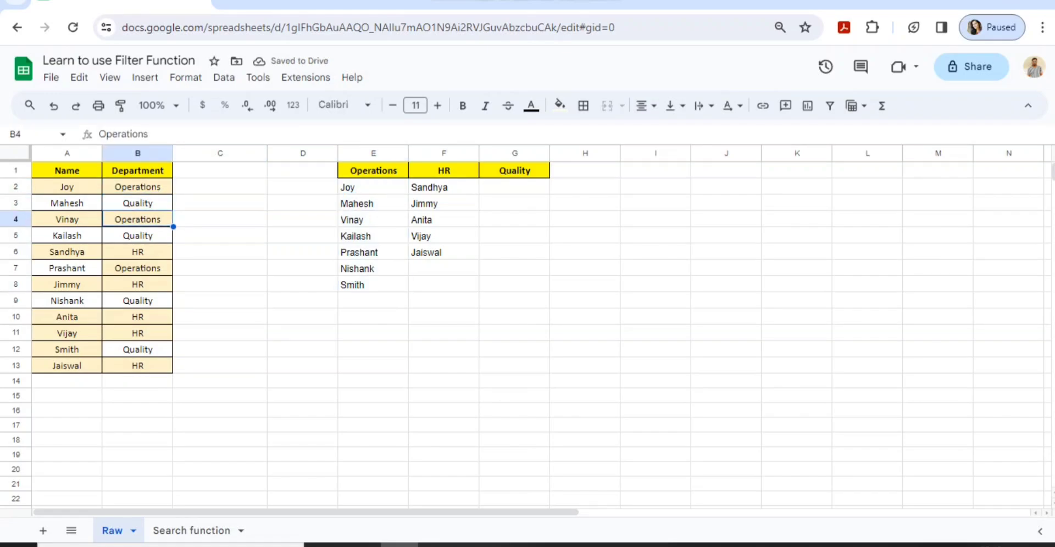
{"action": "key", "text": "Up"}
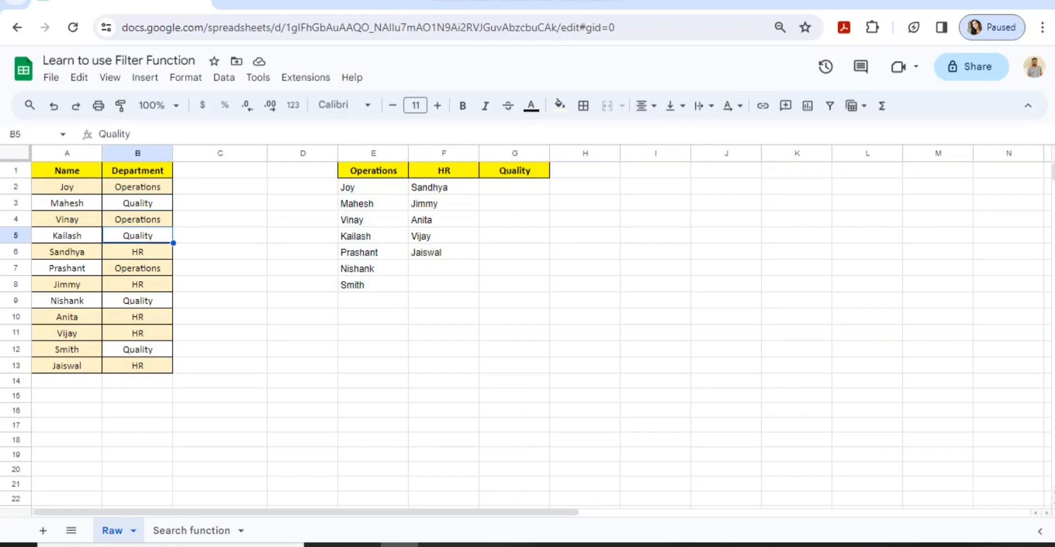
{"action": "key", "text": "Down"}
{"action": "key", "text": "Down"}
{"action": "key", "text": "Down"}
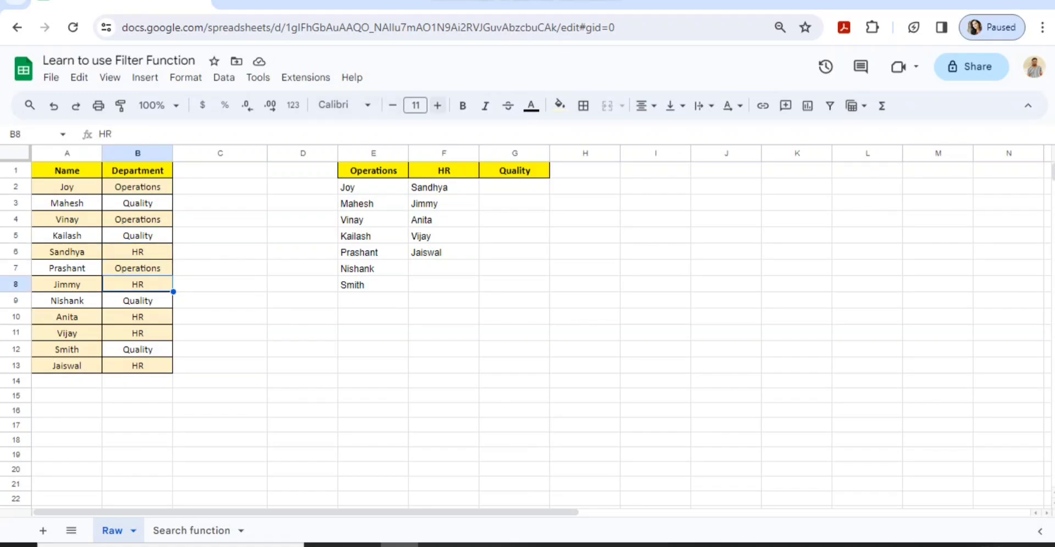
{"action": "left_click", "coordinate": [379, 187]}
{"action": "key", "text": "ctrl+shift+Down"}
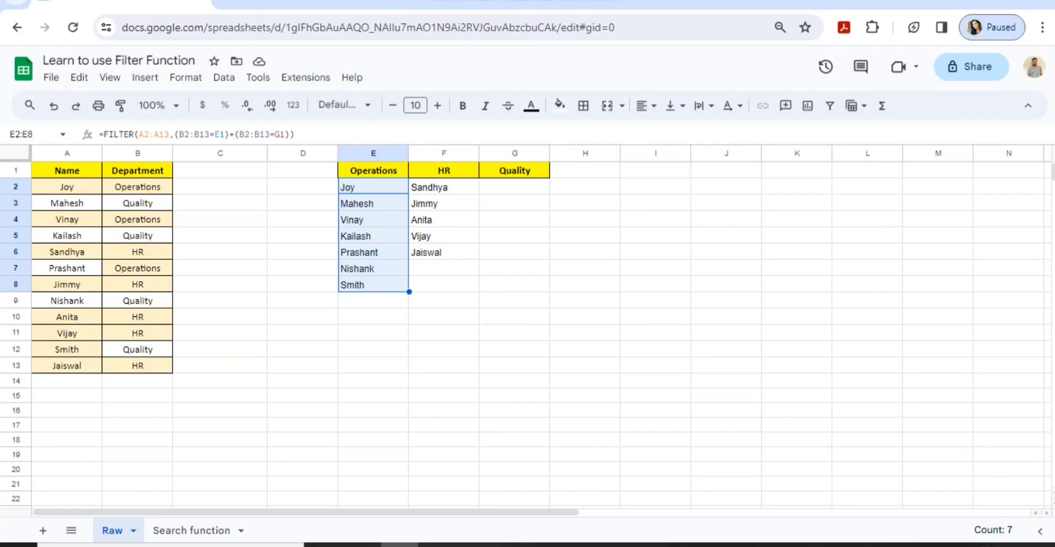
Scroll to the second table and re-enter India as the location in F25
{"action": "left_click", "coordinate": [137, 187]}
{"action": "left_click", "coordinate": [373, 187]}
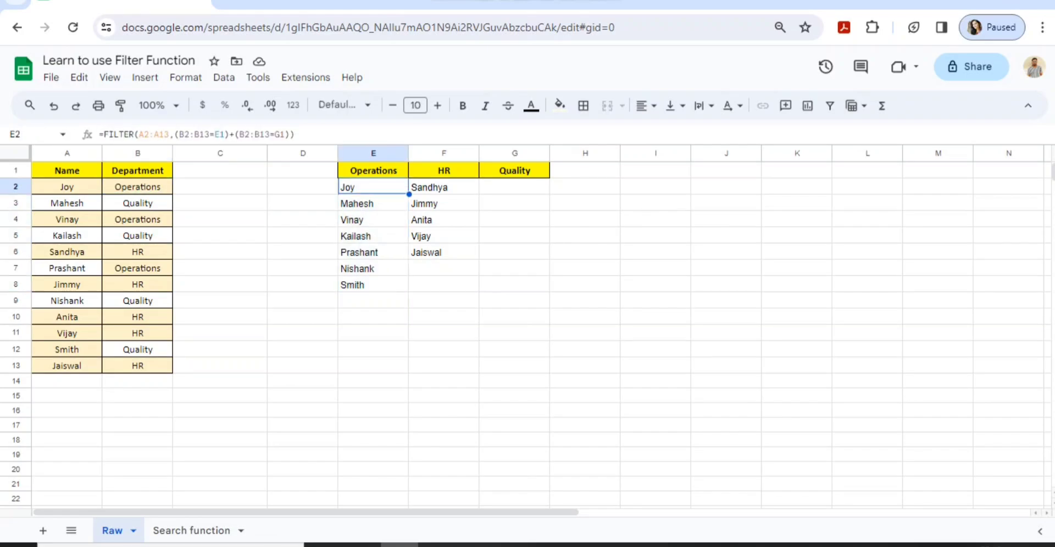
{"action": "scroll", "coordinate": [527, 330], "scroll_direction": "down", "scroll_amount": 6}
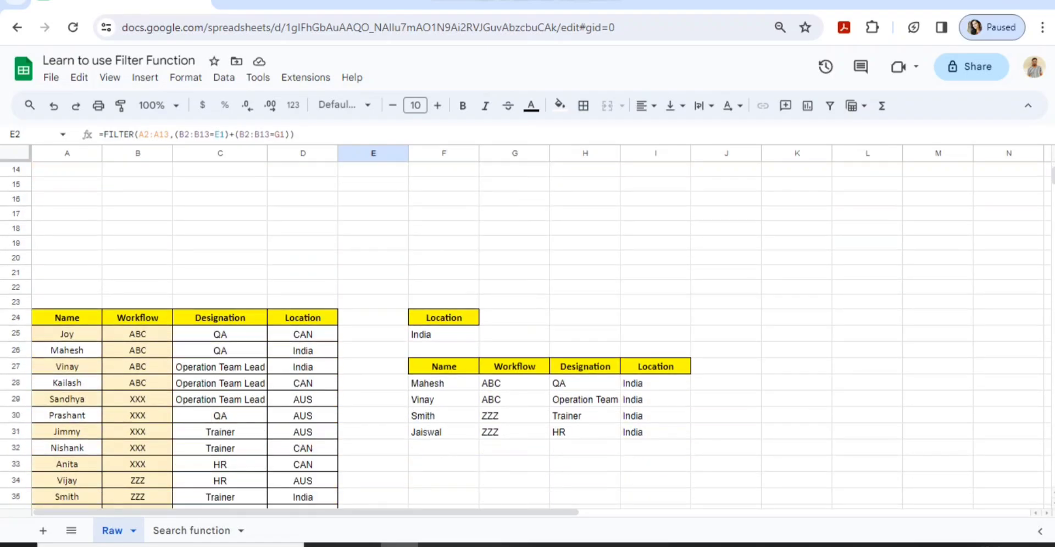
{"action": "left_click", "coordinate": [444, 275]}
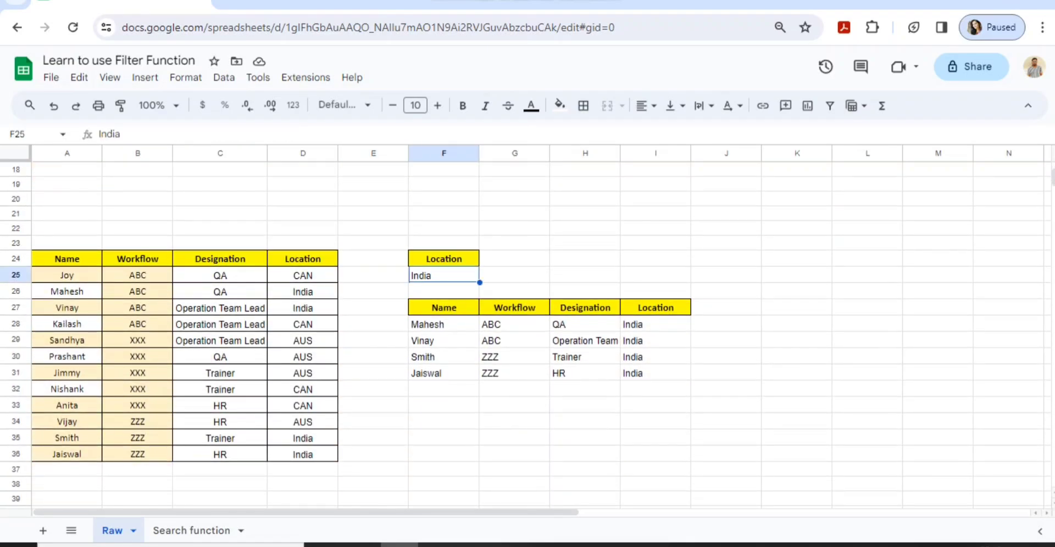
{"action": "key", "text": "Delete"}
{"action": "left_click", "coordinate": [443, 291]}
{"action": "left_click", "coordinate": [444, 275]}
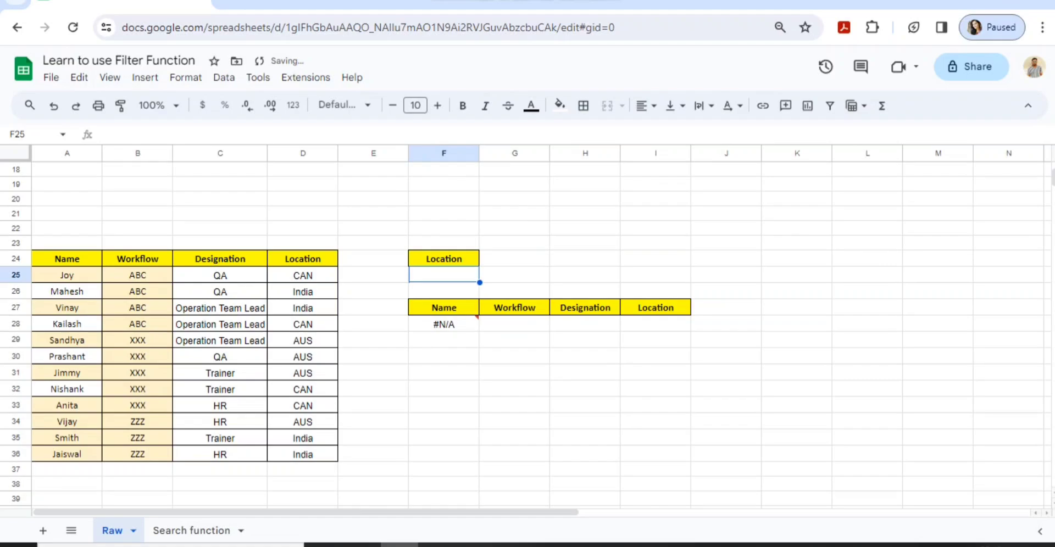
{"action": "type", "text": "Ind"}
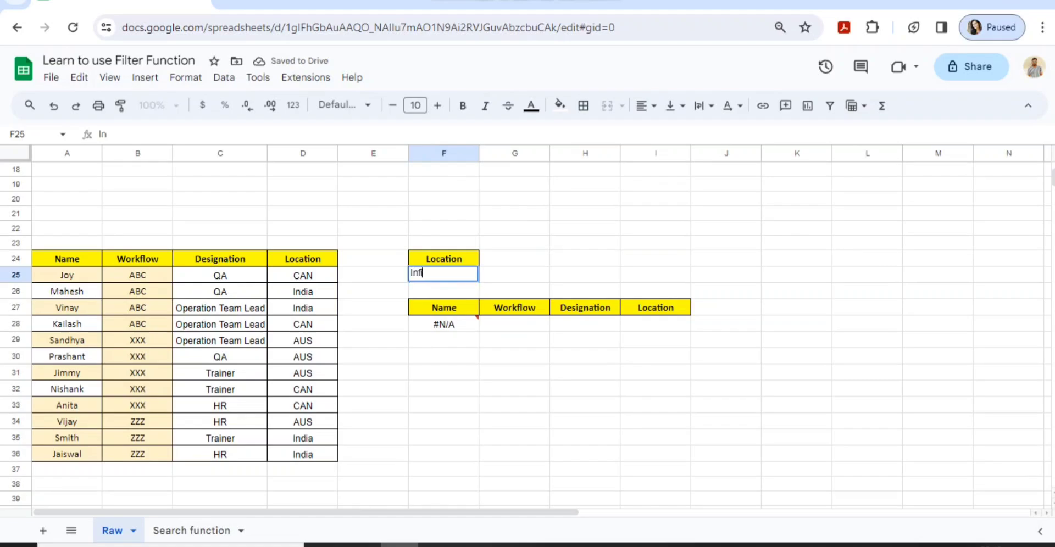
{"action": "type", "text": "ia"}
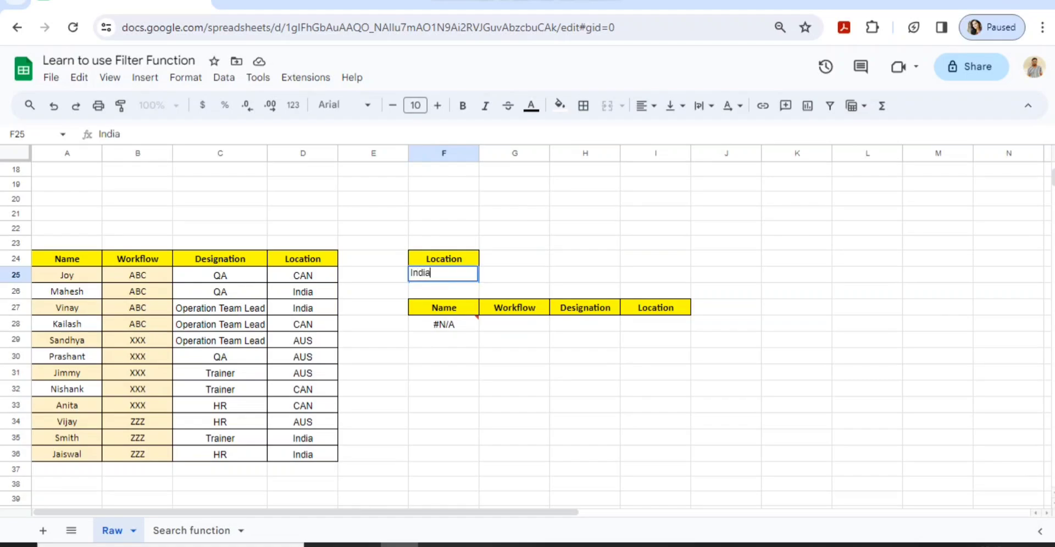
{"action": "key", "text": "Return"}
Select the India result rows and delete the FILTER formula in F28
{"action": "key", "text": "Down"}
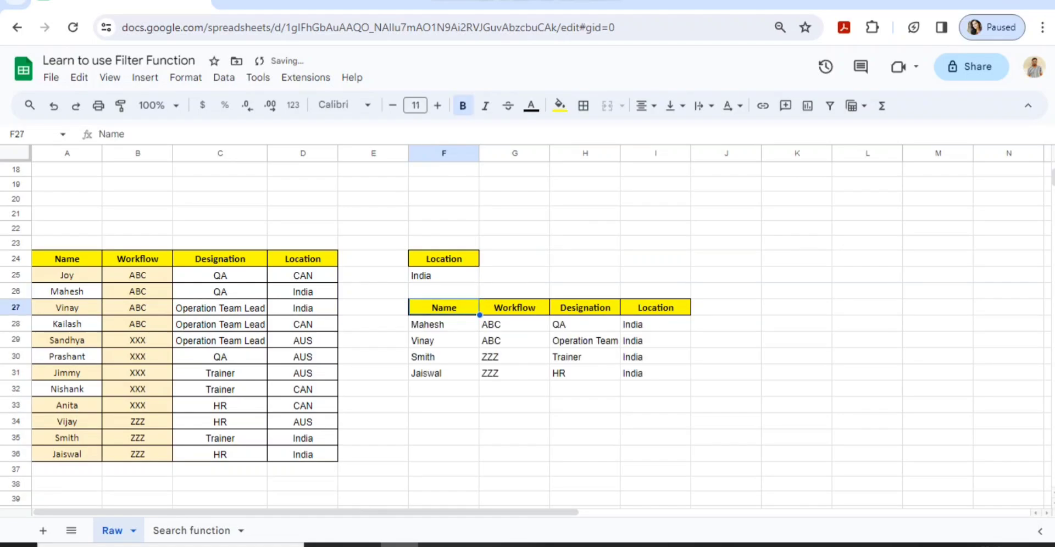
{"action": "key", "text": "Down"}
{"action": "key", "text": "Down"}
{"action": "key", "text": "Up"}
{"action": "key", "text": "ctrl+shift+Down"}
{"action": "key", "text": "ctrl+shift+Right"}
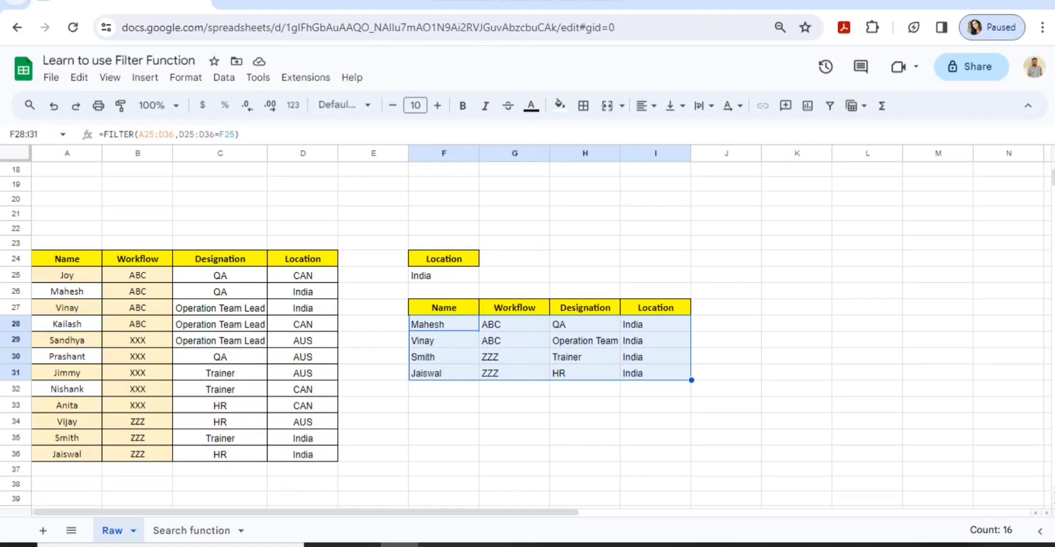
{"action": "key", "text": "ctrl+Right"}
{"action": "key", "text": "Left"}
{"action": "key", "text": "Left"}
{"action": "key", "text": "Left"}
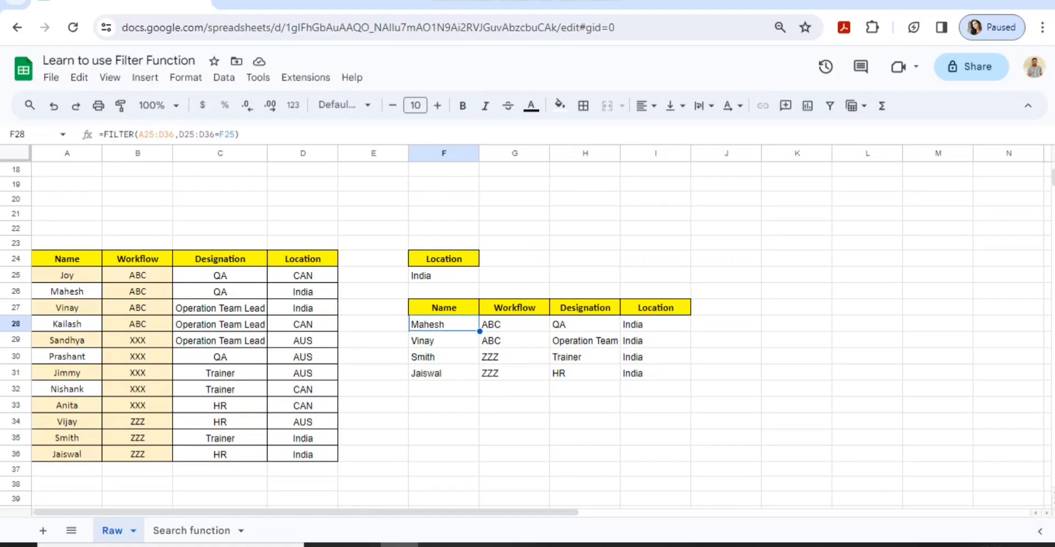
{"action": "key", "text": "Delete"}
{"action": "key", "text": "Left"}
{"action": "key", "text": "Up"}
{"action": "key", "text": "Up"}
{"action": "key", "text": "Up"}
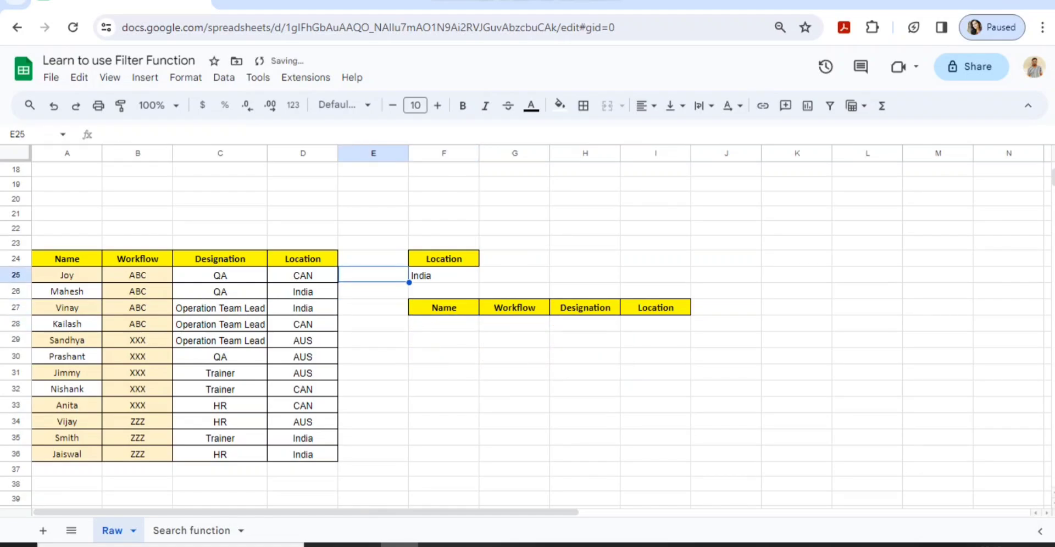
Clear the location cell F25 and review the F27:I27 headers and the Location column
{"action": "key", "text": "Right"}
{"action": "key", "text": "Delete"}
{"action": "key", "text": "Left"}
{"action": "key", "text": "Right"}
{"action": "key", "text": "Down"}
{"action": "key", "text": "Down"}
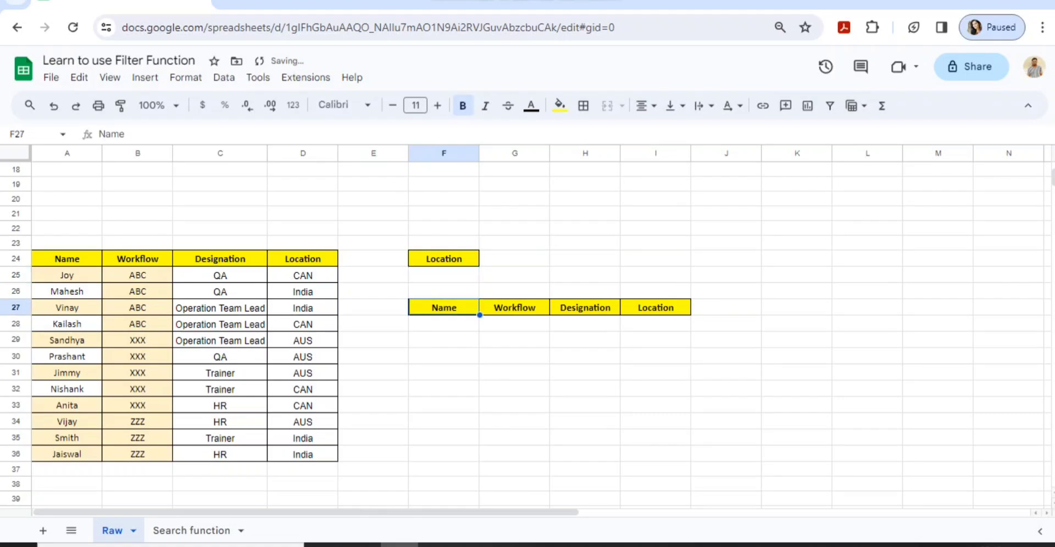
{"action": "key", "text": "ctrl+shift+Right"}
{"action": "key", "text": "Down"}
{"action": "key", "text": "Up"}
{"action": "key", "text": "Up"}
{"action": "key", "text": "Up"}
{"action": "key", "text": "Up"}
{"action": "key", "text": "Up"}
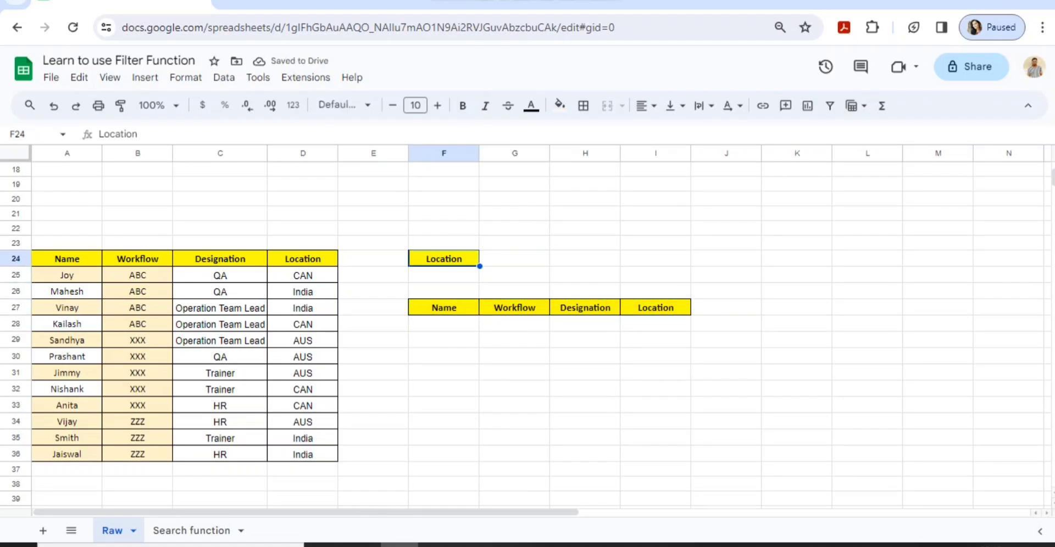
{"action": "key", "text": "Down"}
{"action": "key", "text": "Down"}
{"action": "key", "text": "Down"}
{"action": "key", "text": "Down"}
{"action": "key", "text": "ctrl+shift+Right"}
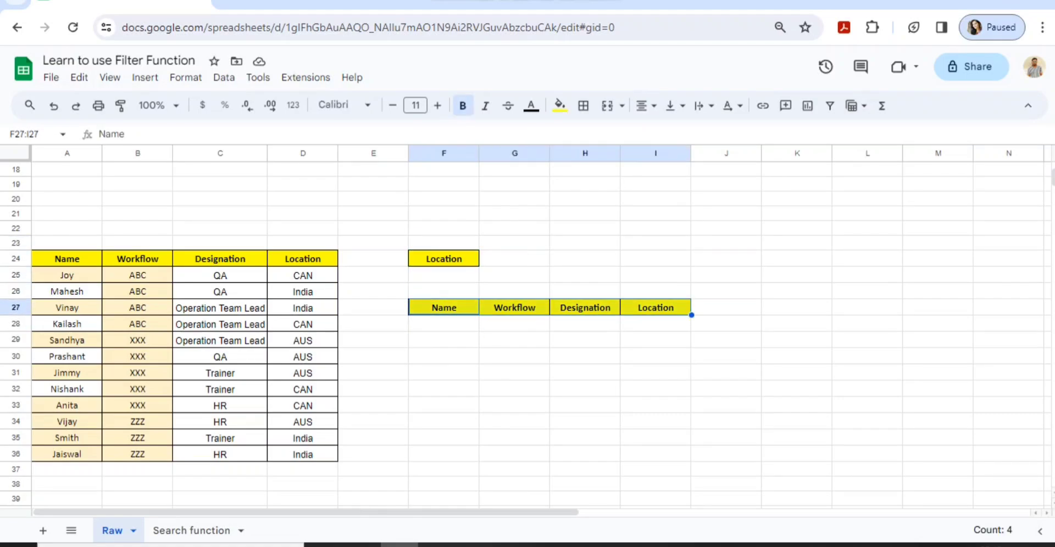
{"action": "key", "text": "Left"}
{"action": "key", "text": "Left"}
{"action": "key", "text": "Up"}
{"action": "key", "text": "Up"}
{"action": "key", "text": "Down"}
{"action": "key", "text": "Down"}
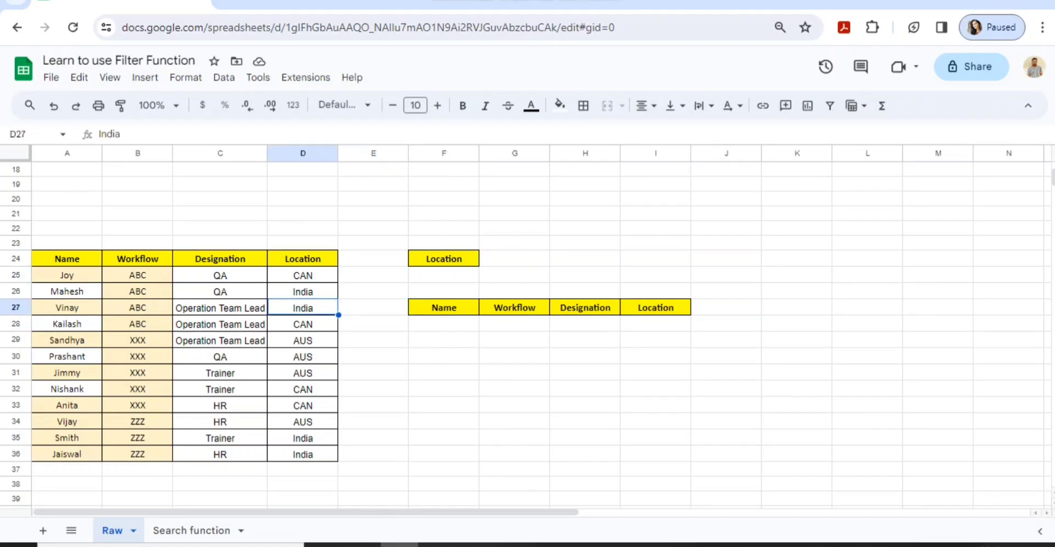
{"action": "key", "text": "Down"}
{"action": "key", "text": "Right"}
{"action": "key", "text": "Right"}
In F28, start a FILTER formula returning the full rows of A25:D36
{"action": "type", "text": "=fil"}
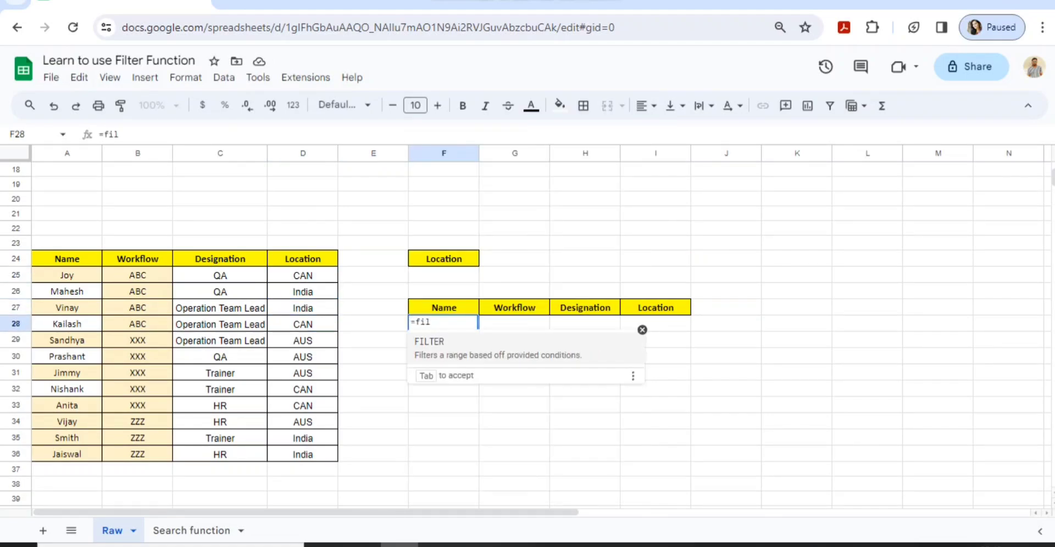
{"action": "key", "text": "Tab"}
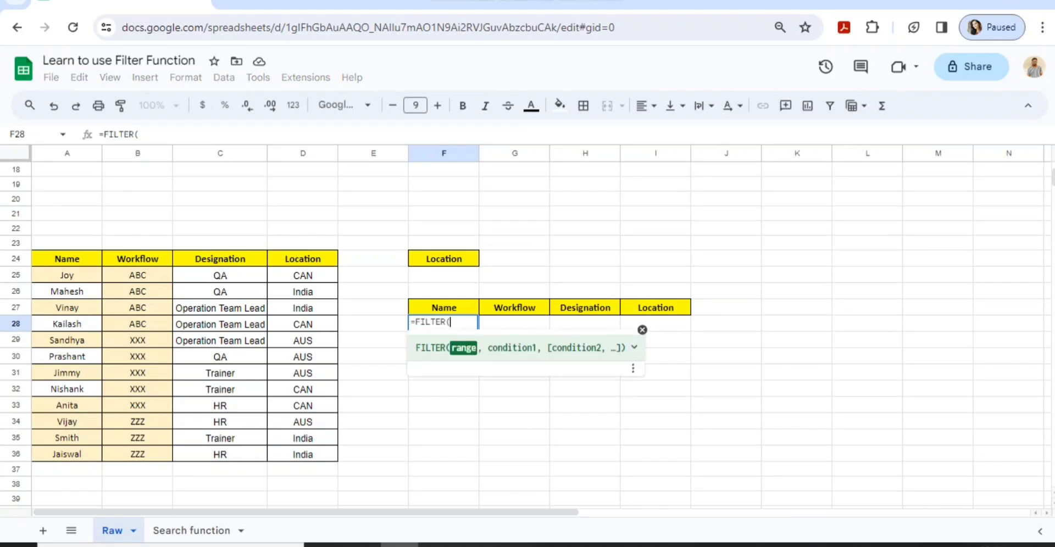
{"action": "key", "text": "Left"}
{"action": "key", "text": "Left"}
{"action": "key", "text": "Left"}
{"action": "key", "text": "Left"}
{"action": "key", "text": "Left"}
{"action": "key", "text": "Up"}
{"action": "key", "text": "Up"}
{"action": "key", "text": "Up"}
{"action": "key", "text": "Up"}
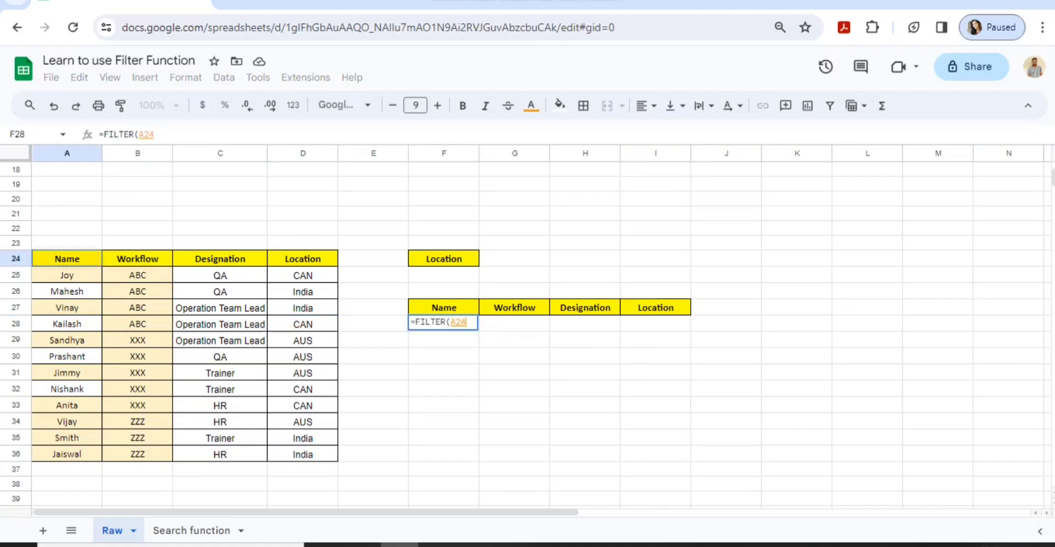
{"action": "key", "text": "Down"}
{"action": "key", "text": "ctrl+shift+Down"}
{"action": "key", "text": "ctrl+shift+Right"}
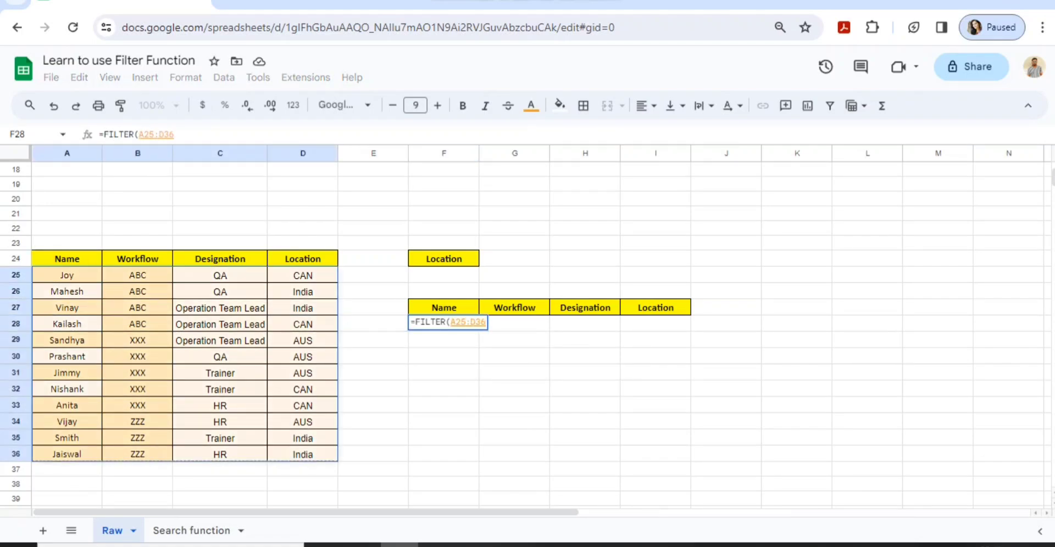
{"action": "type", "text": ","}
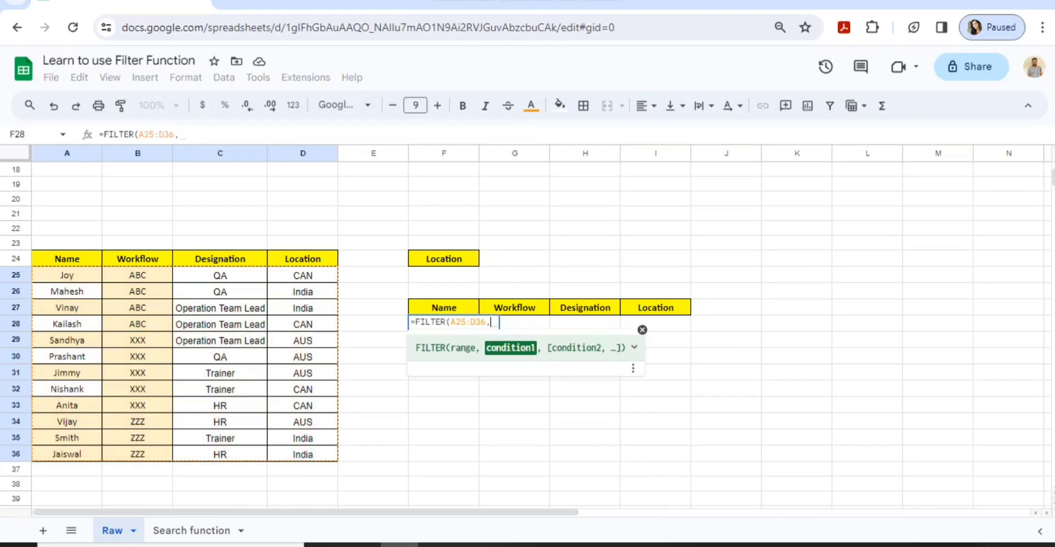
Add the condition D25:D36=F25 and enter the formula
{"action": "left_click", "coordinate": [303, 275]}
{"action": "key", "text": "ctrl+shift+Down"}
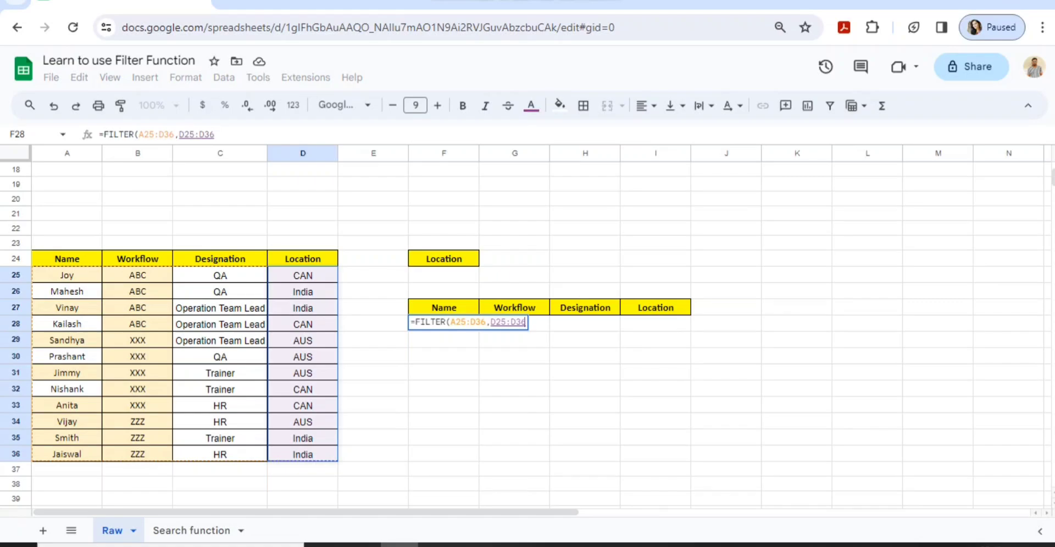
{"action": "type", "text": "="}
{"action": "left_click", "coordinate": [443, 275]}
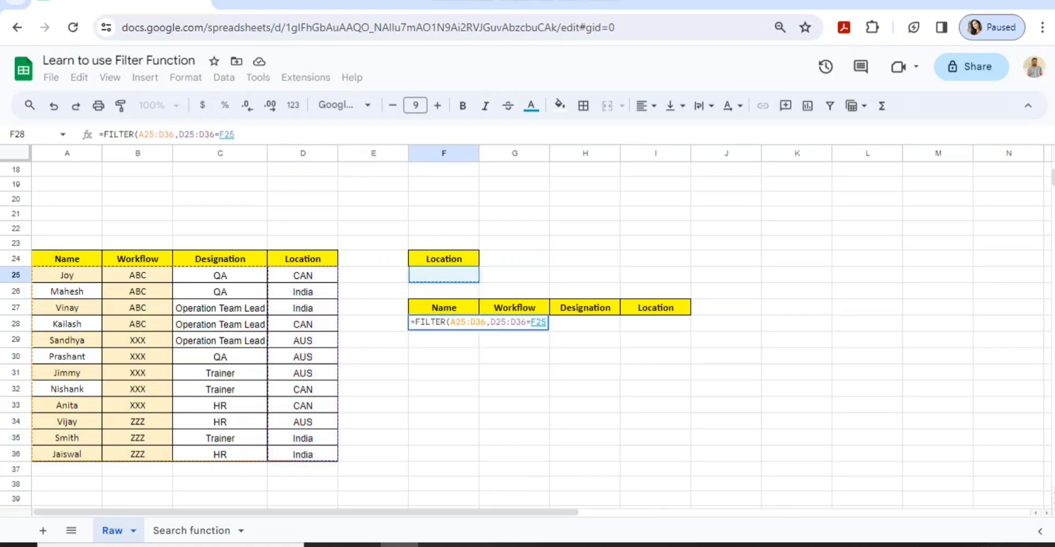
{"action": "key", "text": "Return"}
{"action": "key", "text": "Up"}
{"action": "key", "text": "Up"}
{"action": "key", "text": "Up"}
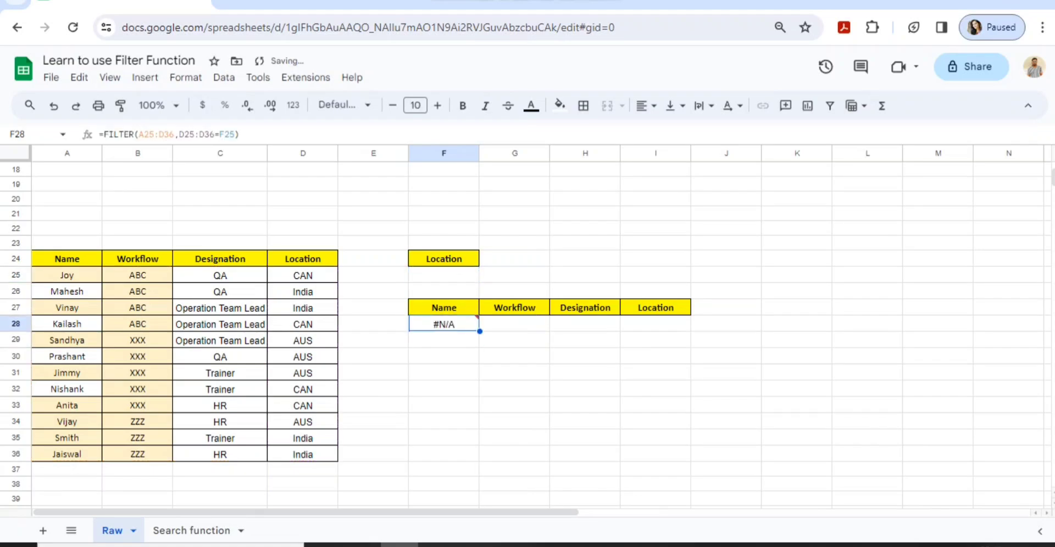
{"action": "key", "text": "Up"}
Try CAN as the location in F25
{"action": "type", "text": "CAN"}
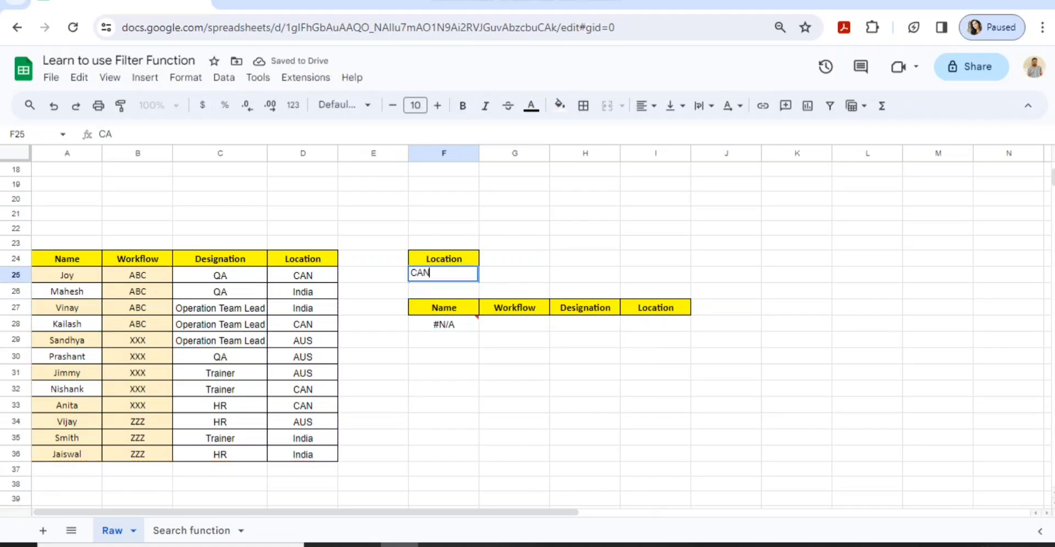
{"action": "key", "text": "Return"}
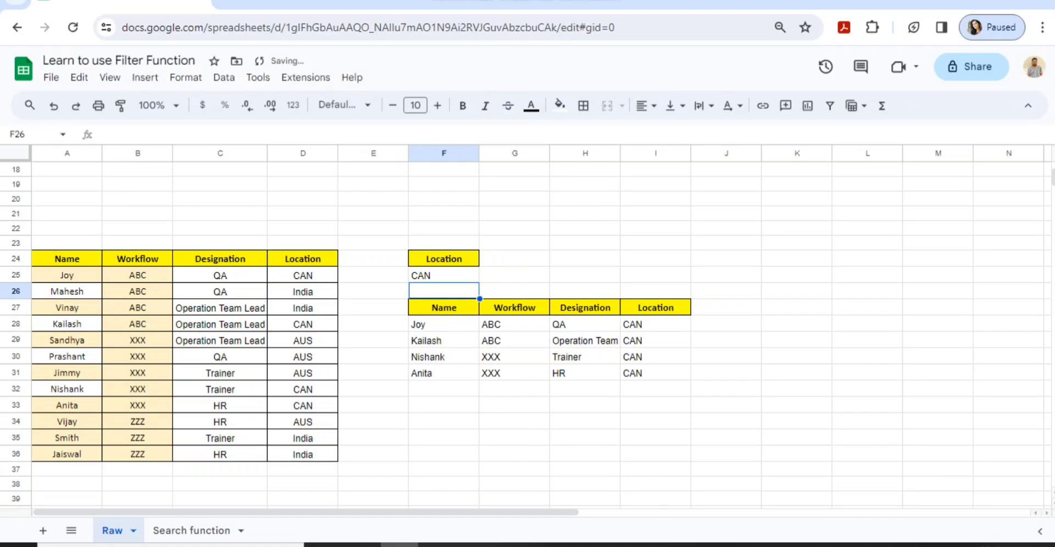
{"action": "key", "text": "Up"}
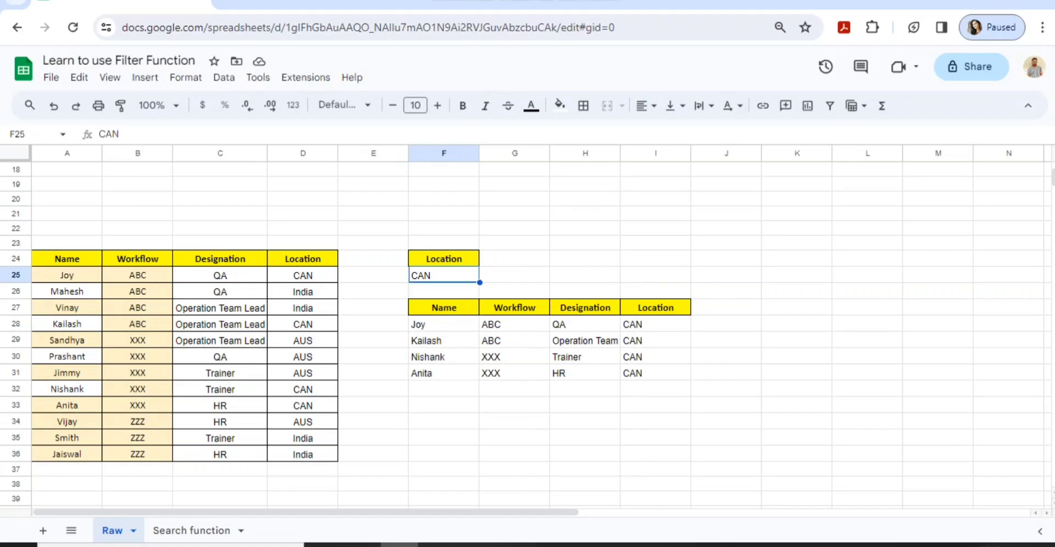
Change the location to AUS, returning rows for Sandhya, Prashant, Jimmy and Vijay
{"action": "type", "text": "AUS"}
{"action": "key", "text": "Tab"}
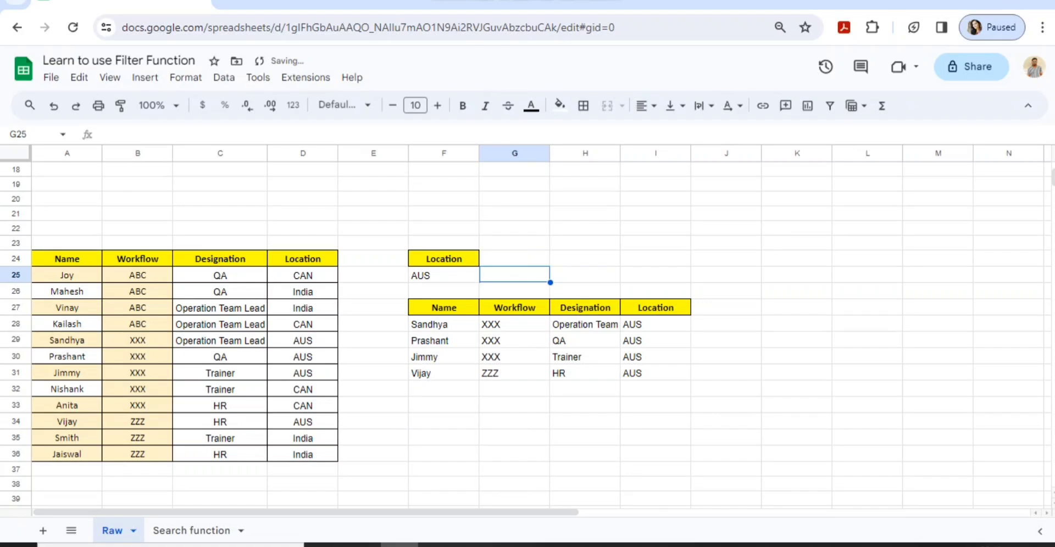
{"action": "key", "text": "Left"}
{"action": "key", "text": "Down"}
{"action": "key", "text": "Down"}
{"action": "key", "text": "Down"}
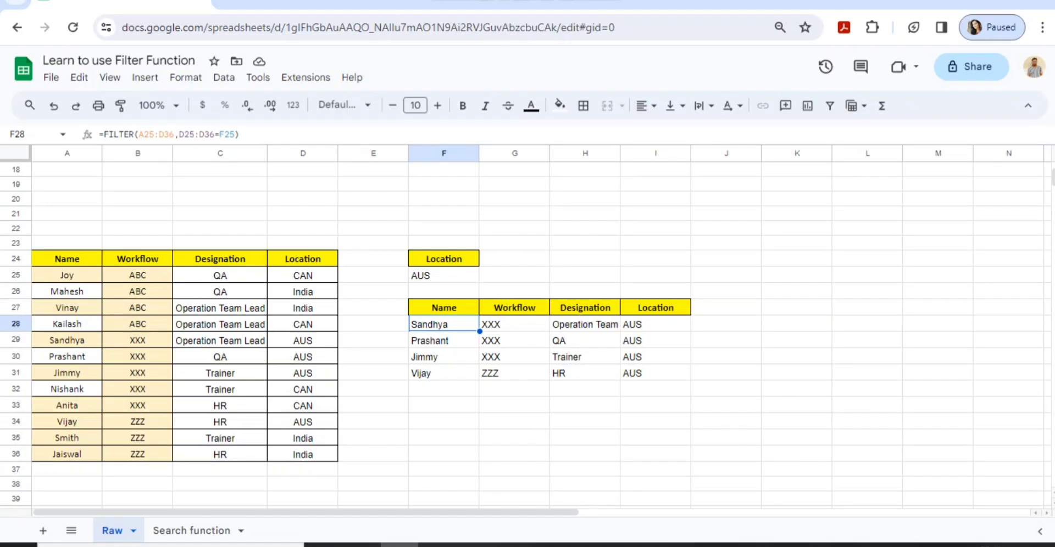
{"action": "left_click", "coordinate": [444, 275]}
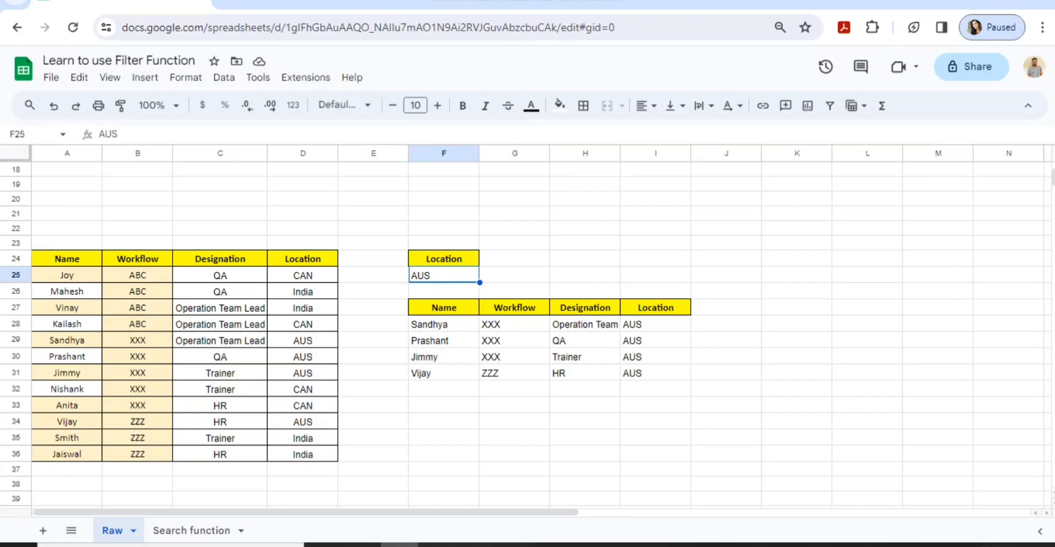
{"action": "scroll", "coordinate": [528, 329], "scroll_direction": "down", "scroll_amount": 6}
{"action": "scroll", "coordinate": [528, 329], "scroll_direction": "up", "scroll_amount": 12}
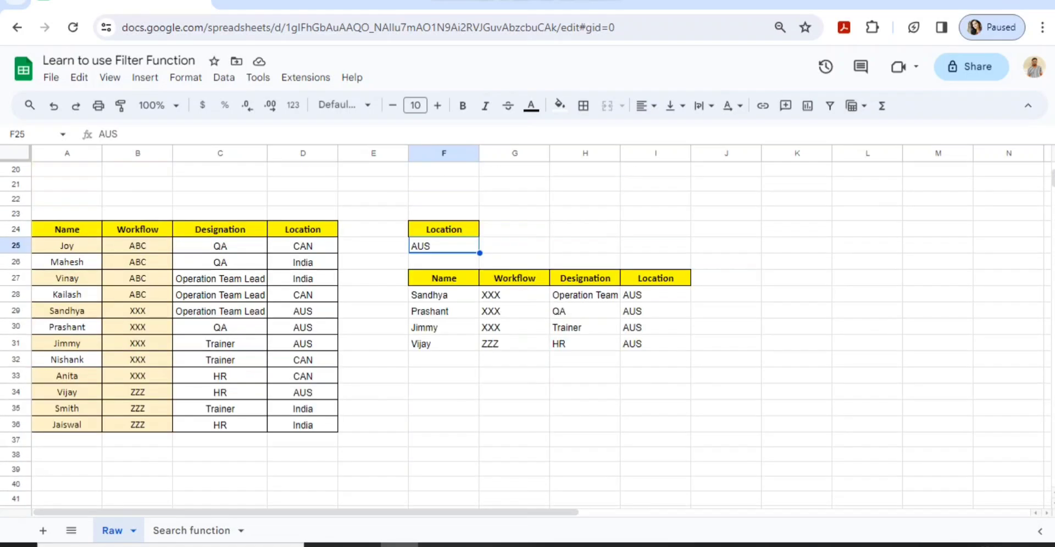